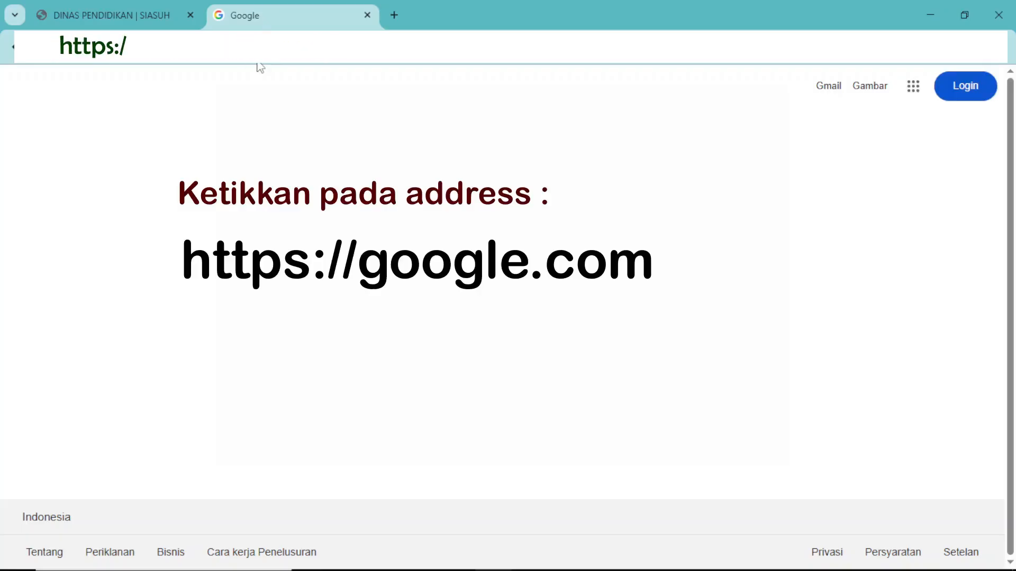
# Load the Google home page at google.com in the current browser tab.
pyautogui.write('g')
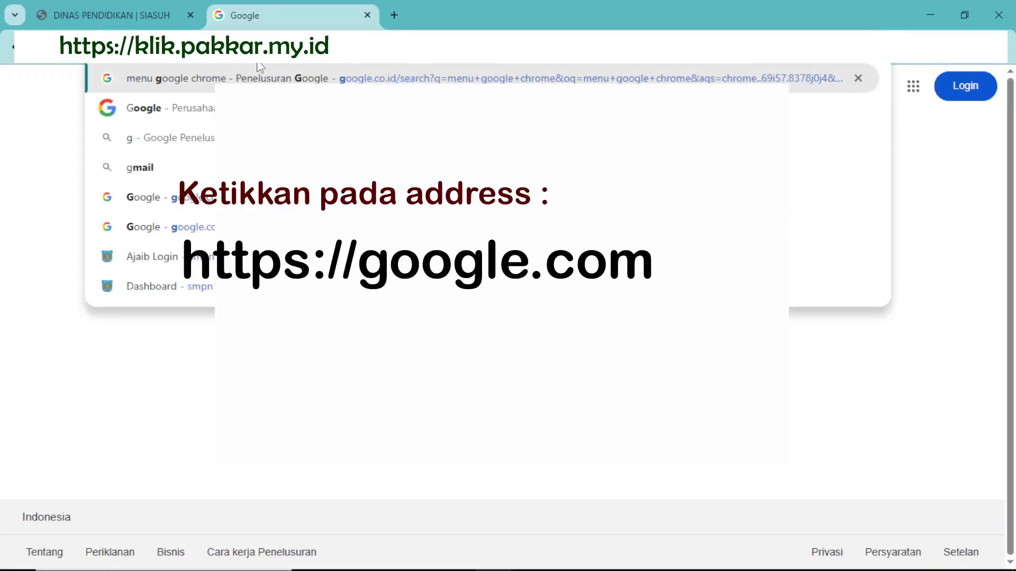
pyautogui.write('oogle')
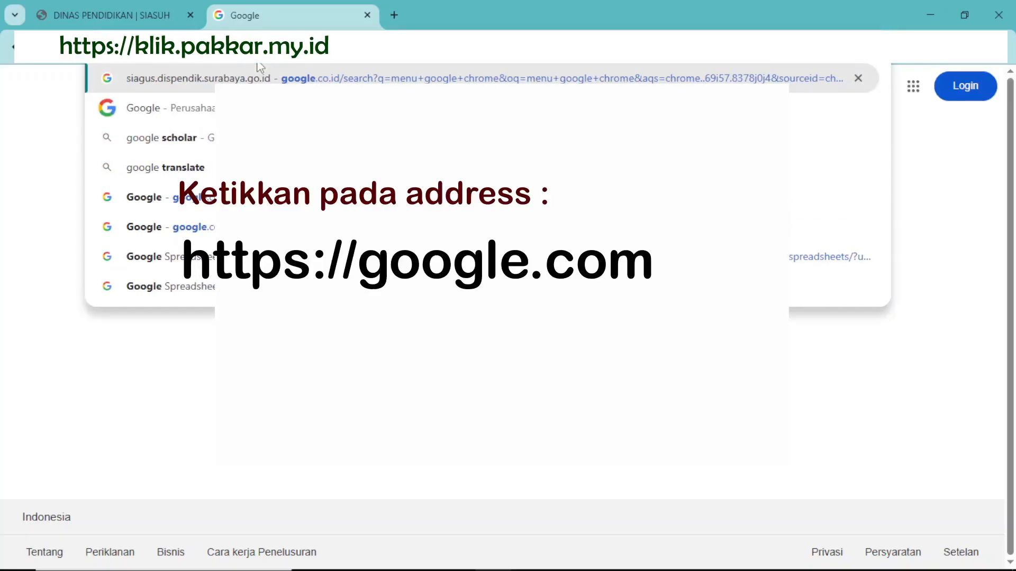
pyautogui.press('BackSpace')
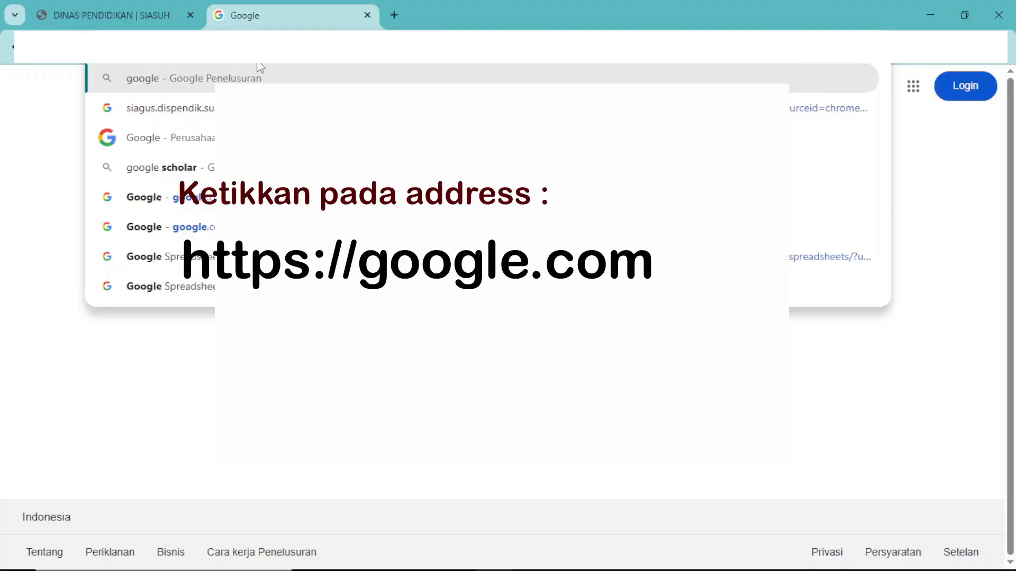
pyautogui.press('Return')
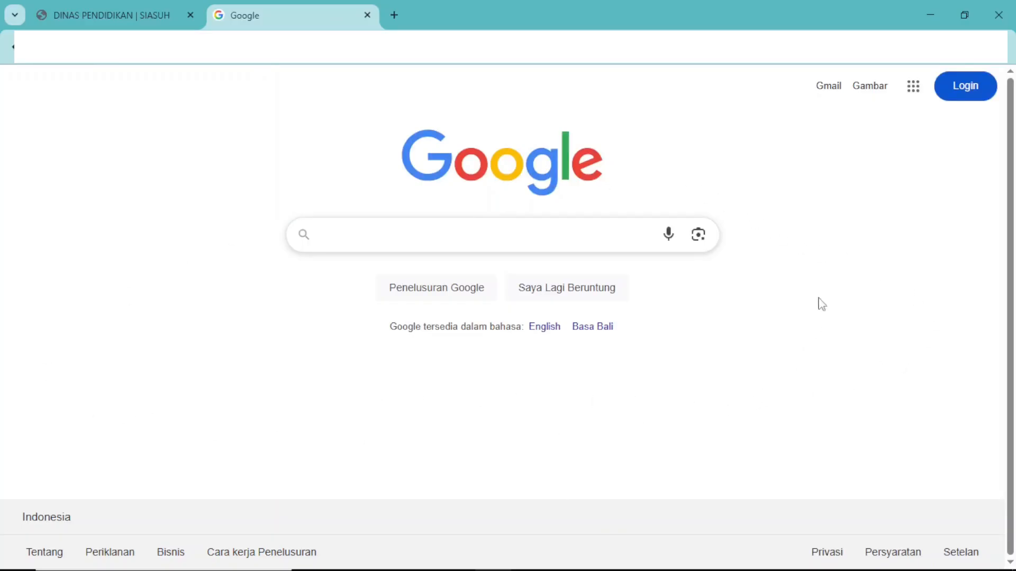
# Open Spreadsheet from the list of Google apps on the Google home page.
pyautogui.click(915, 89)
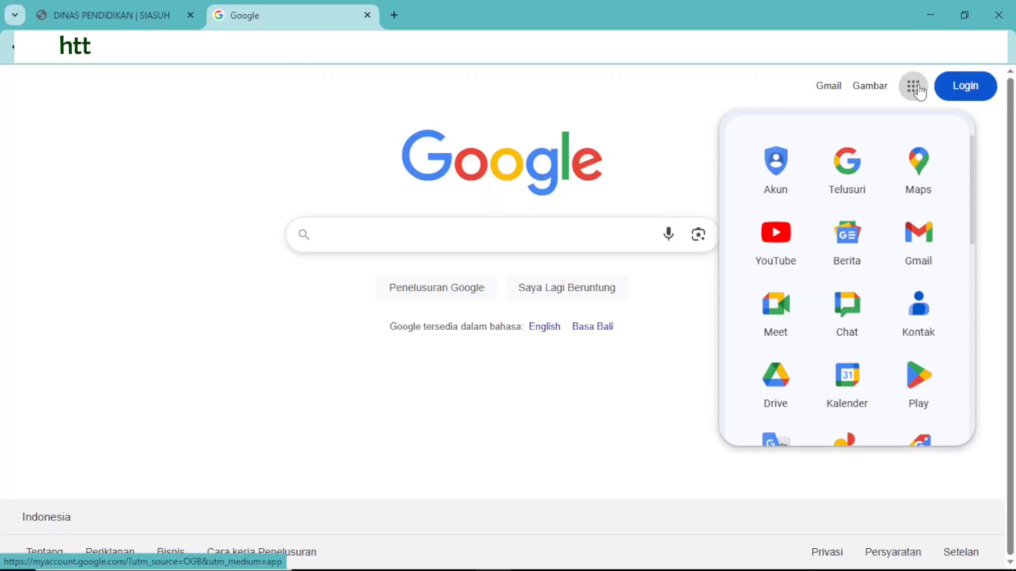
pyautogui.scroll(-2, 890, 196)
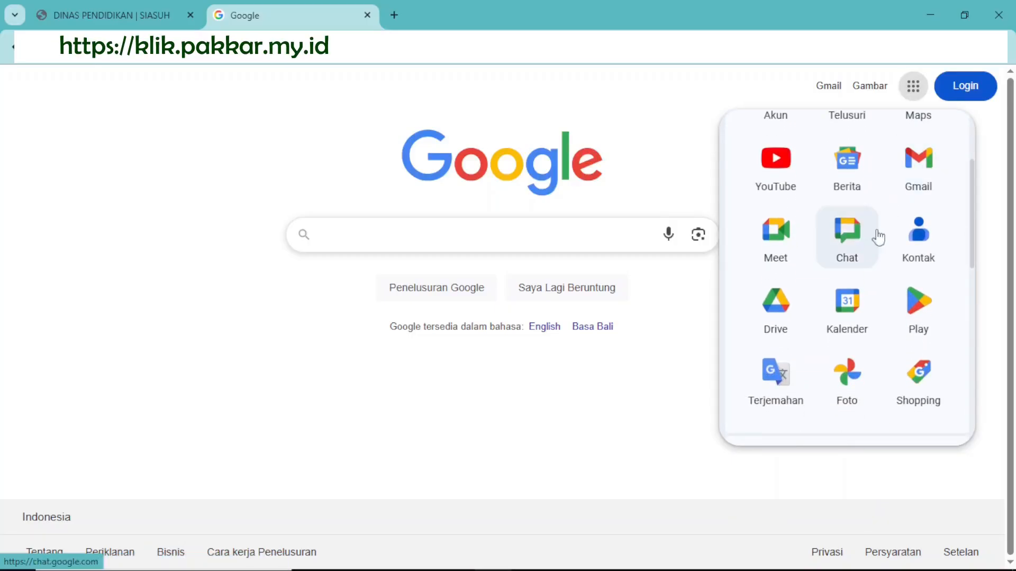
pyautogui.scroll(-3, 878, 241)
pyautogui.scroll(-1, 876, 245)
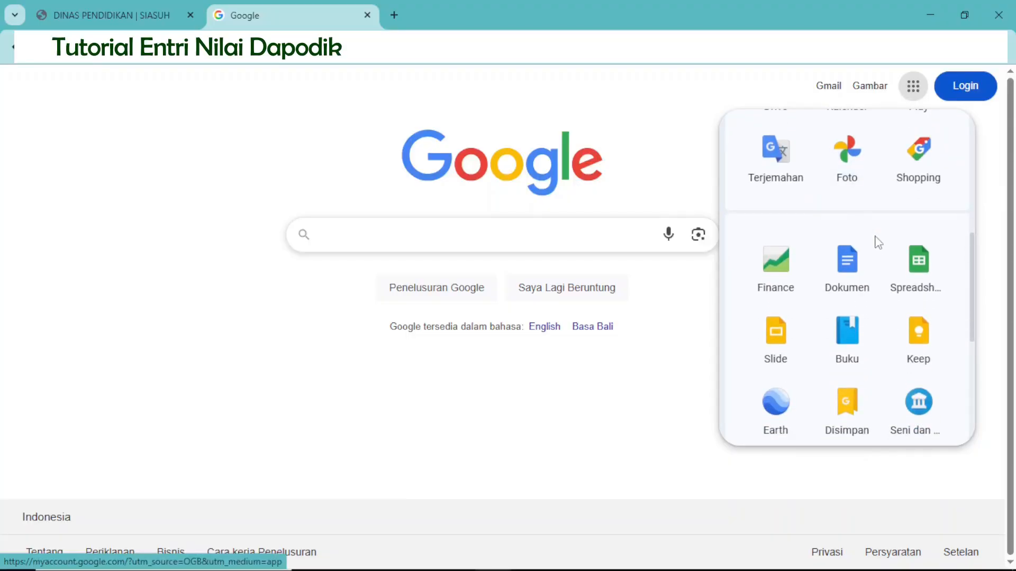
pyautogui.click(921, 276)
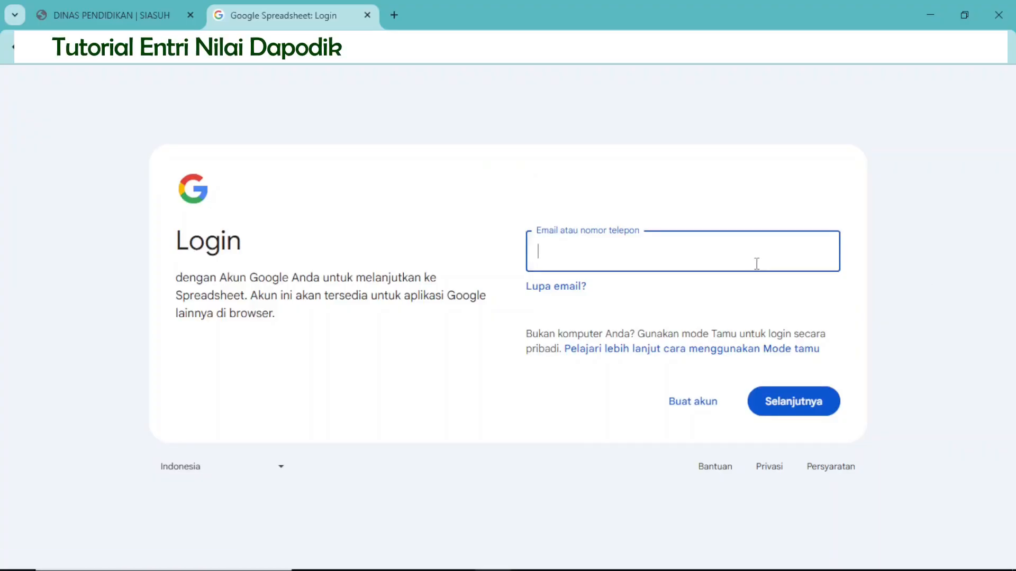
# Sign in to the Google account for Spreadsheet by submitting the account's email and entering the account password.
pyautogui.click(805, 407)
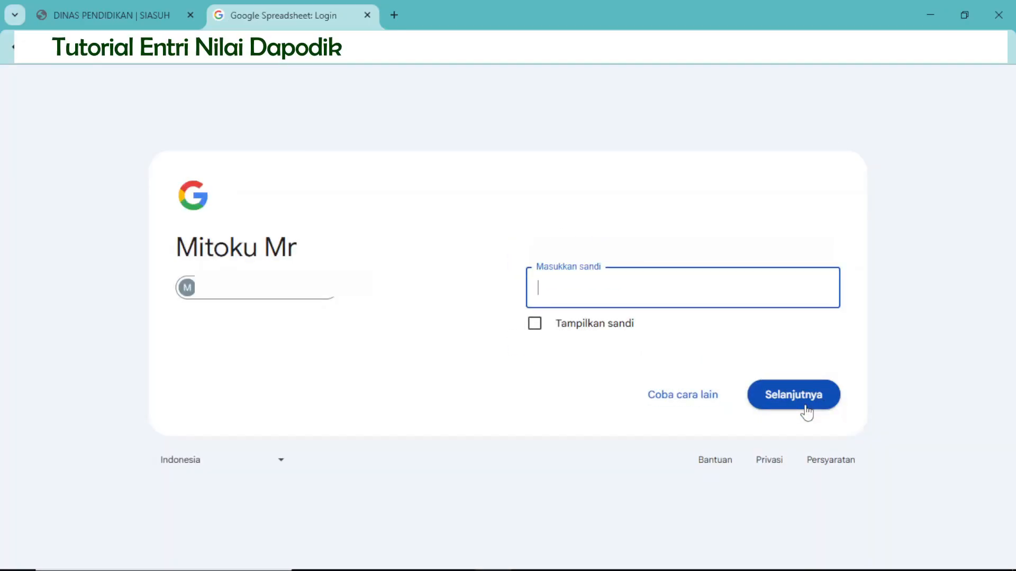
pyautogui.write('••••••••••')
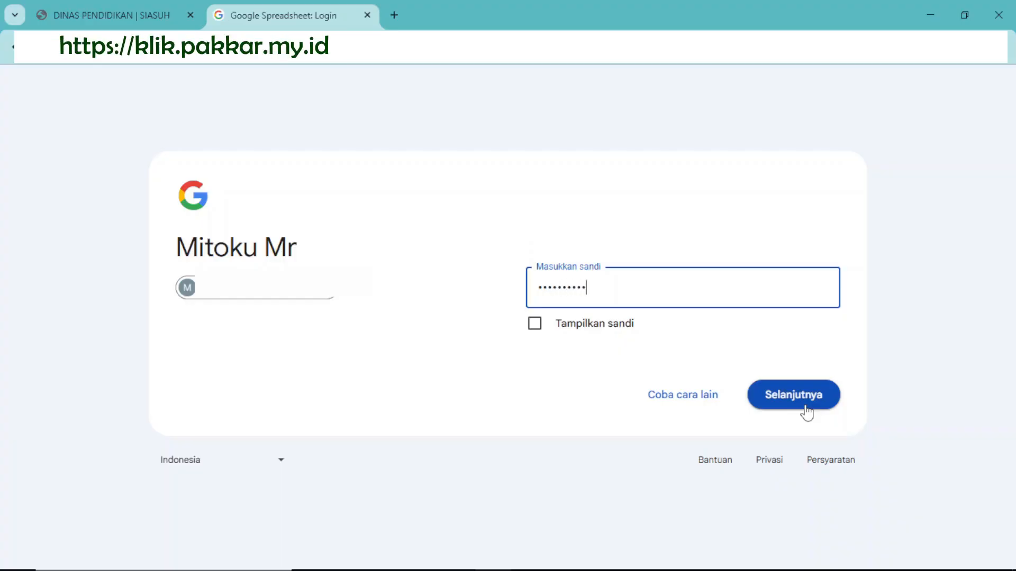
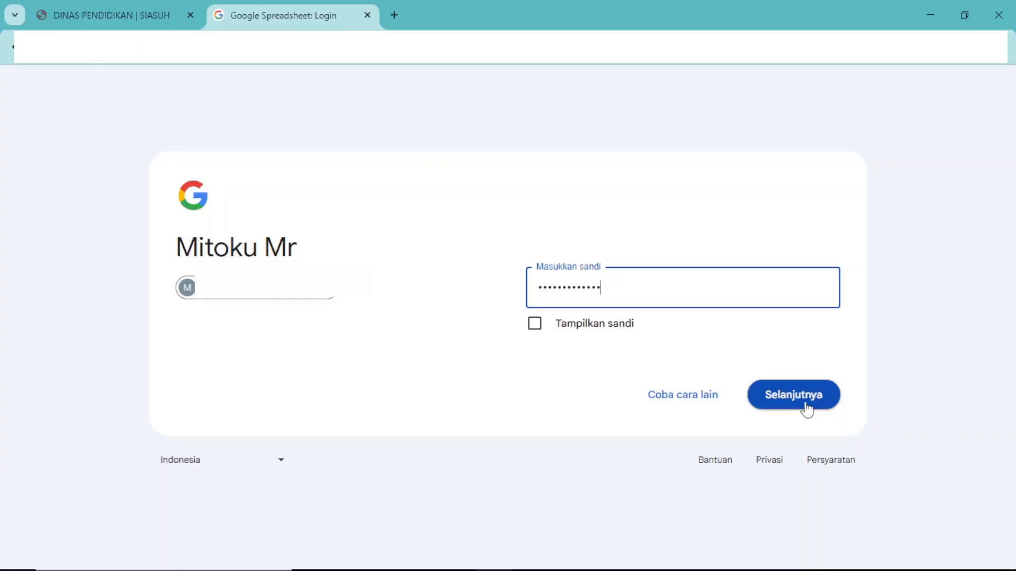
# Complete the account sign-in, create a blank spreadsheet and dismiss the suggested table templates.
pyautogui.click(805, 403)
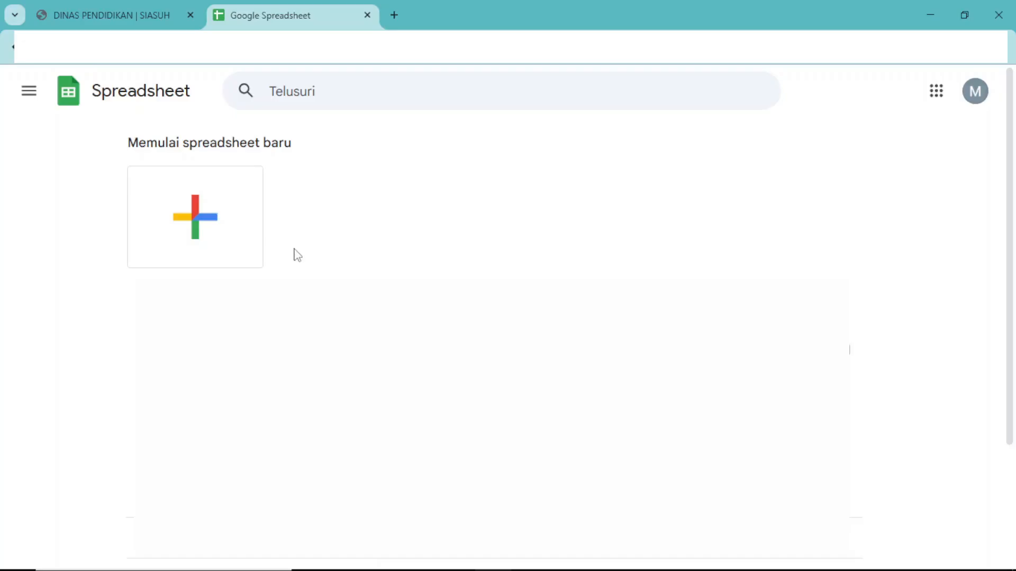
pyautogui.click(197, 225)
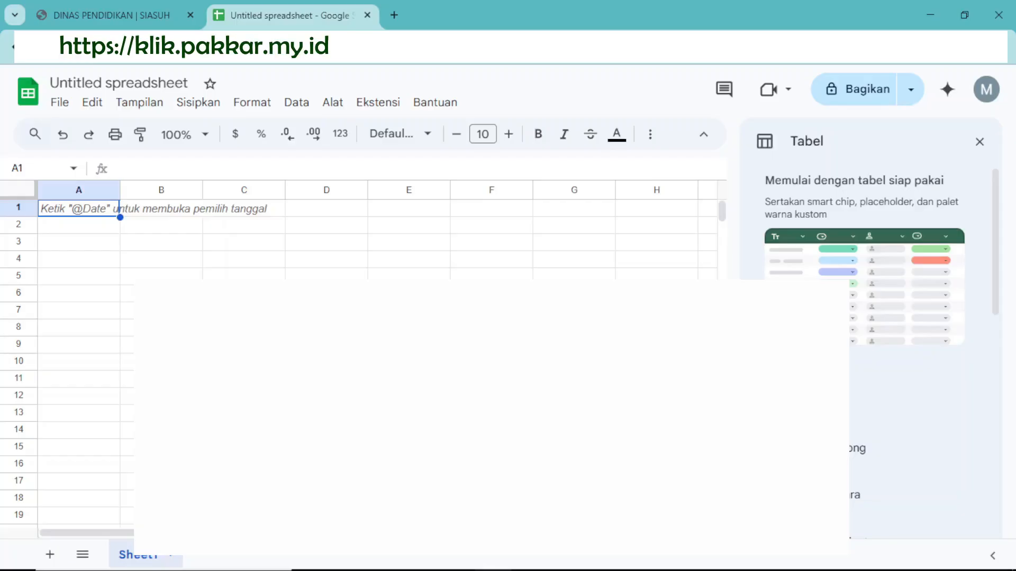
pyautogui.click(979, 142)
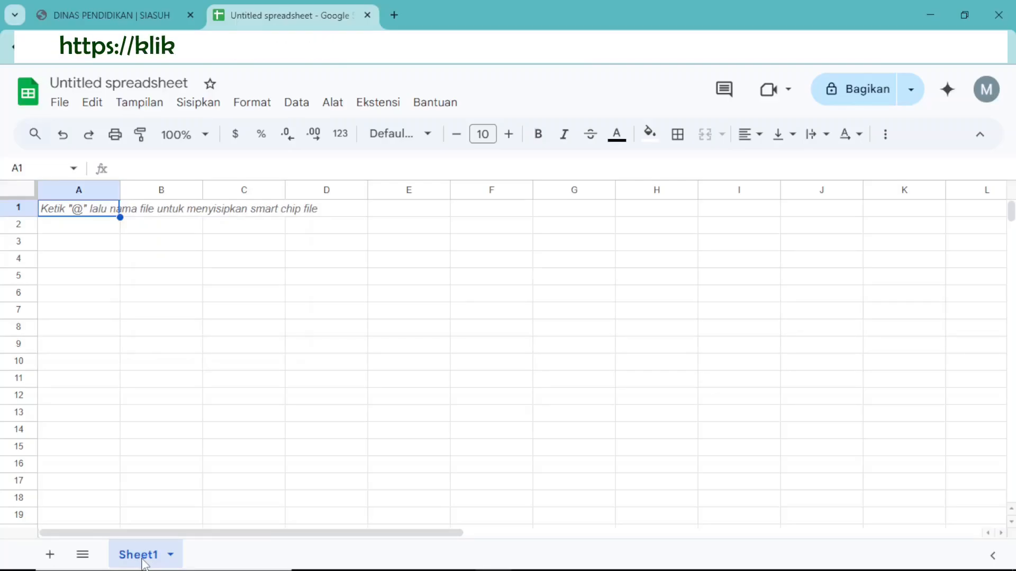
# Add two more sheets to the spreadsheet and rename Sheet1 as 9a.
pyautogui.click(50, 555)
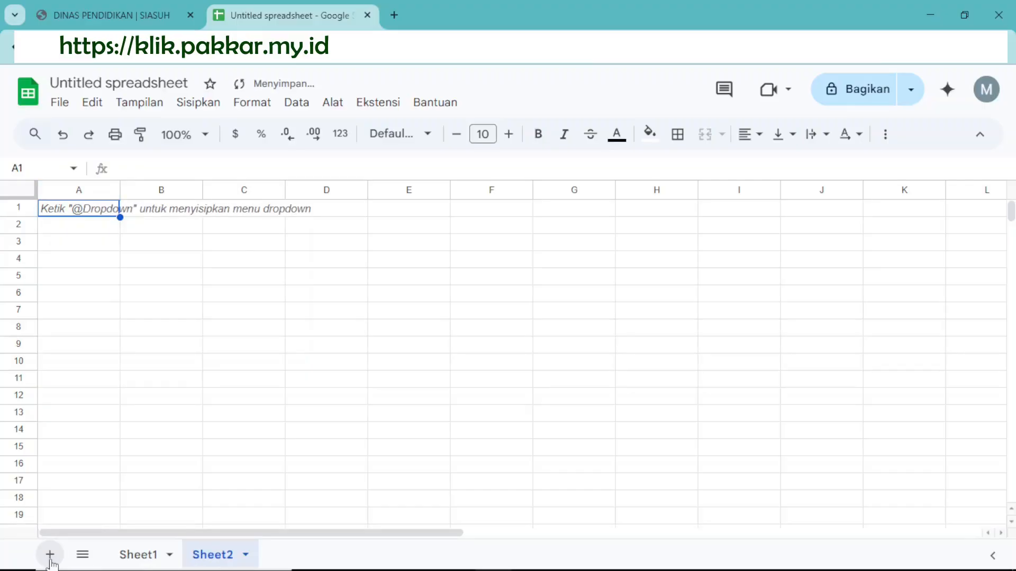
pyautogui.click(51, 555)
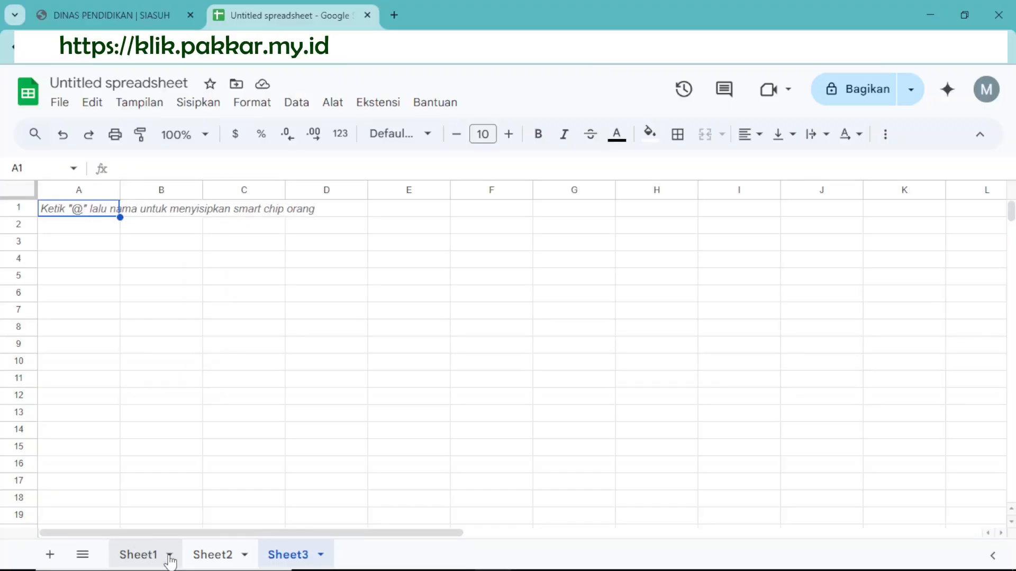
pyautogui.click(169, 556)
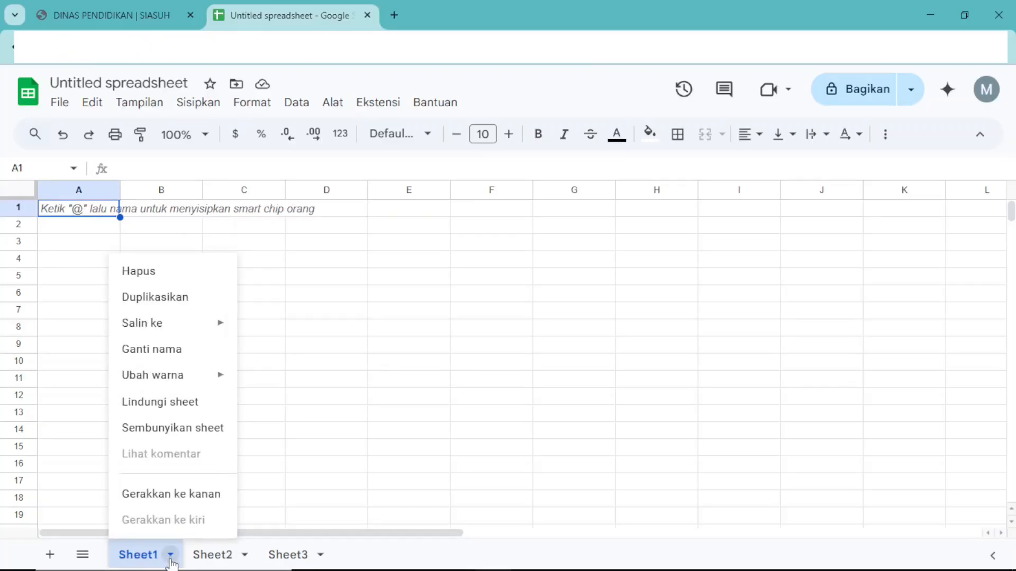
pyautogui.click(175, 357)
pyautogui.write('9a')
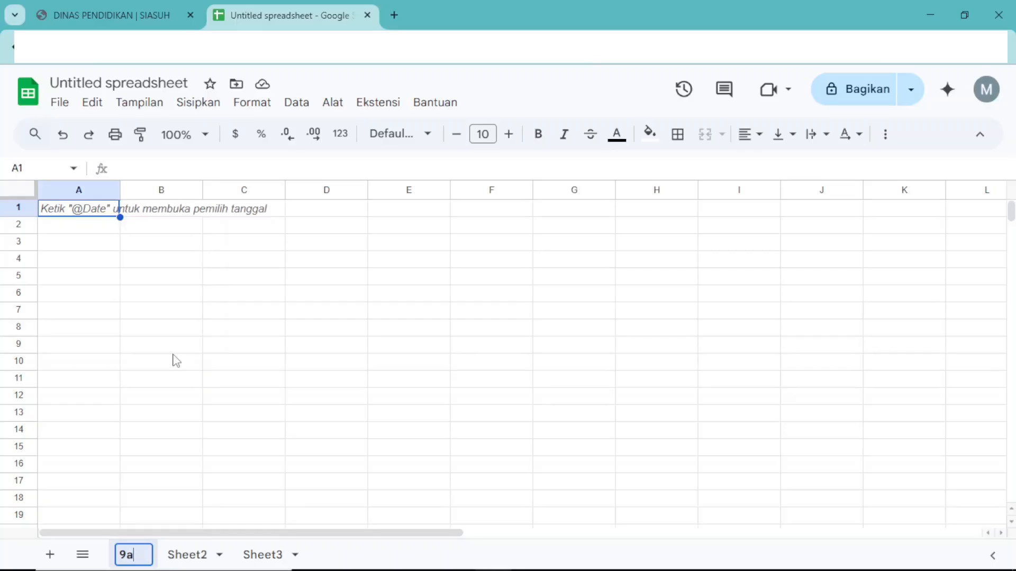
pyautogui.press('Return')
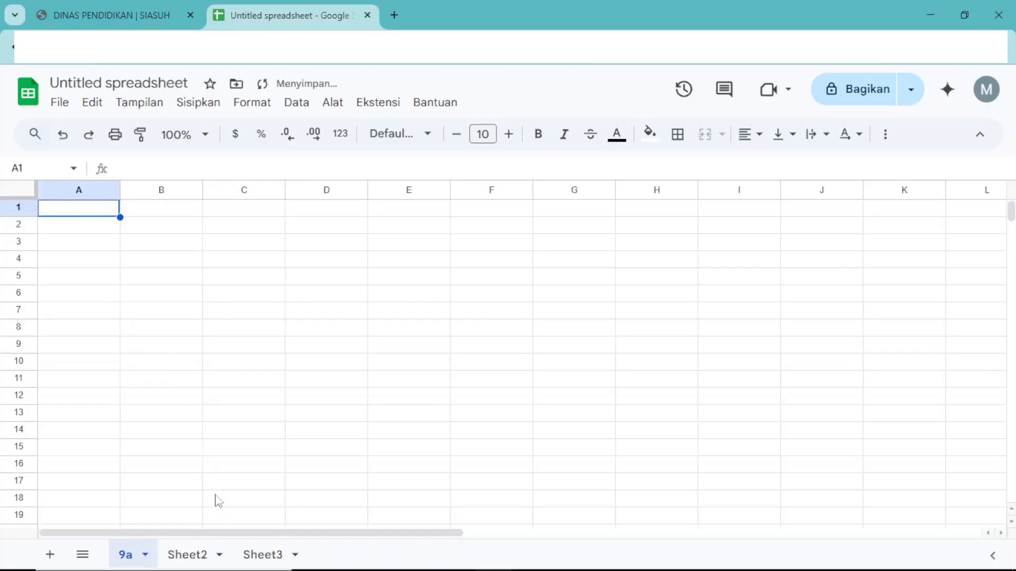
# Rename Sheet2 as 9b.
pyautogui.click(220, 557)
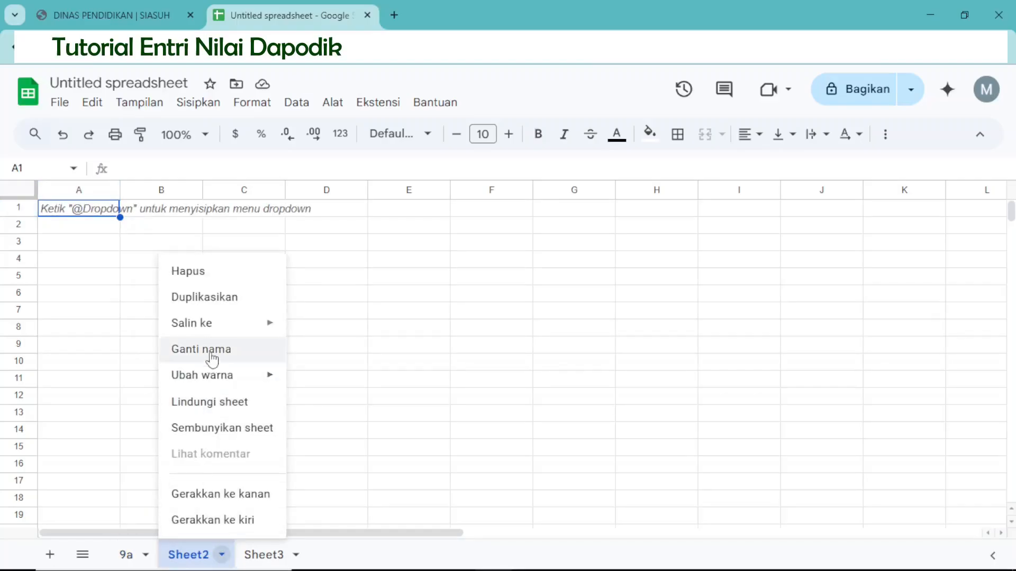
pyautogui.click(212, 352)
pyautogui.write('9b')
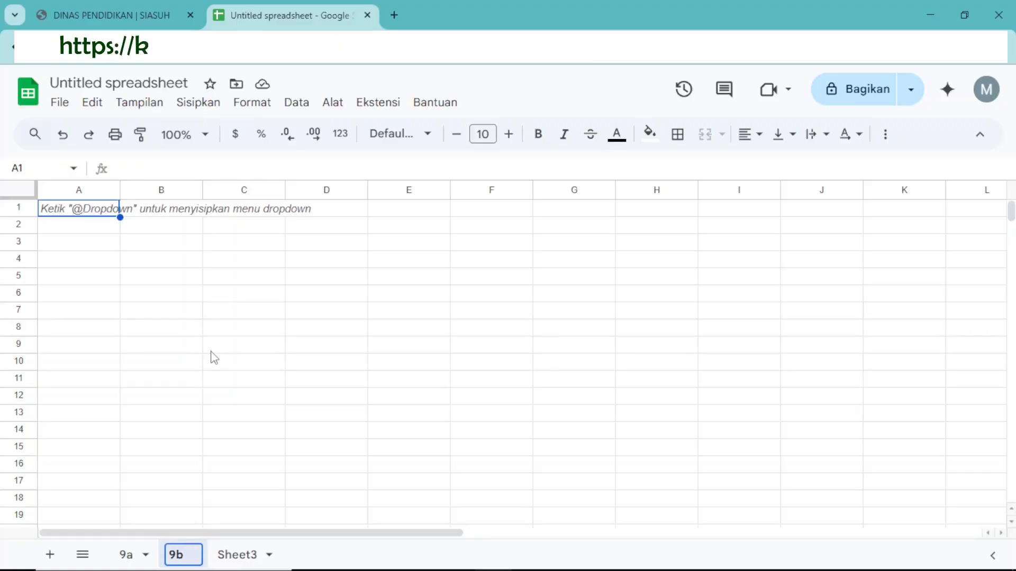
pyautogui.press('Return')
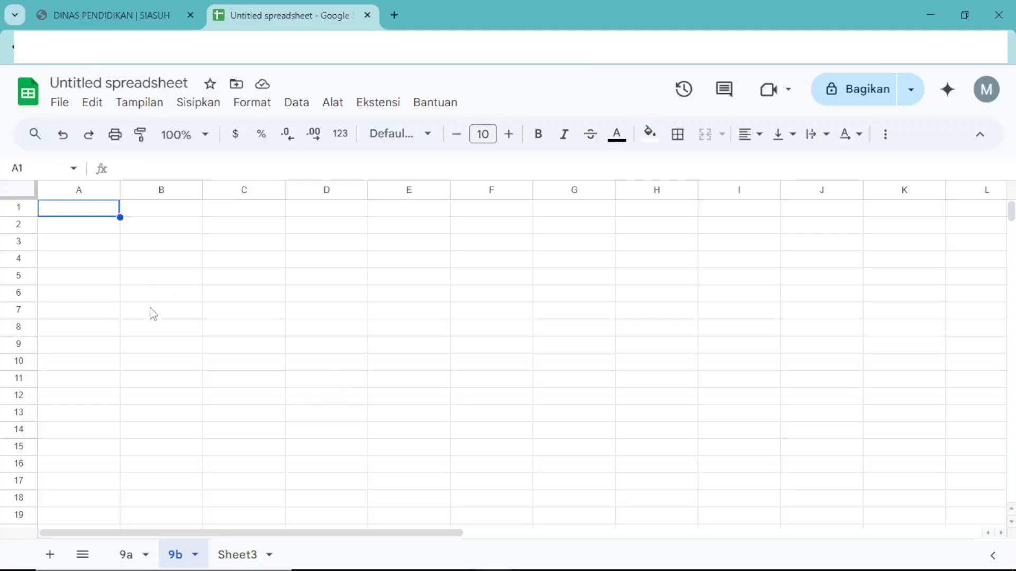
# Rename the spreadsheet file as "250515 daftar nilai informatika".
pyautogui.click(117, 85)
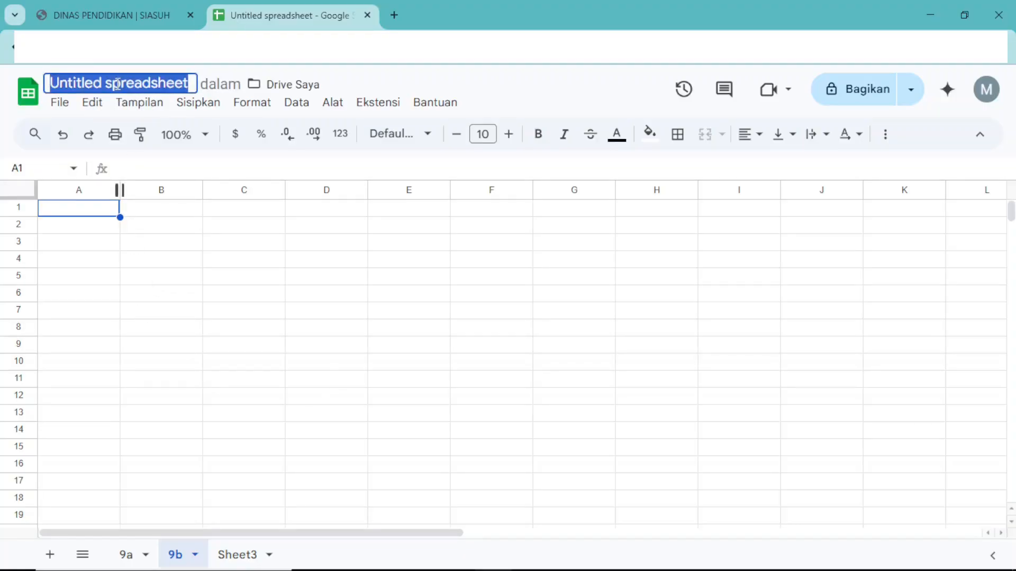
pyautogui.write('25')
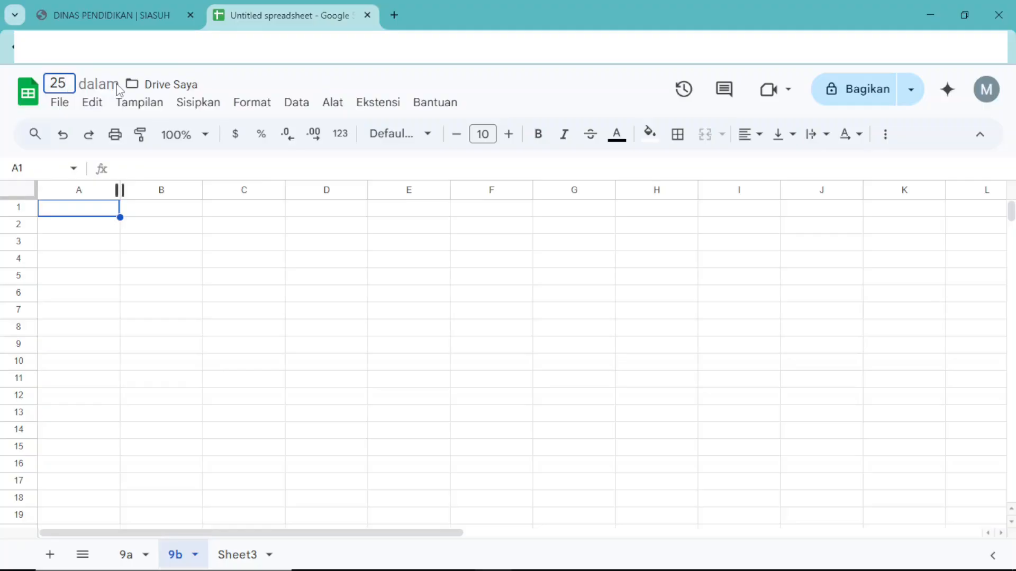
pyautogui.write('05')
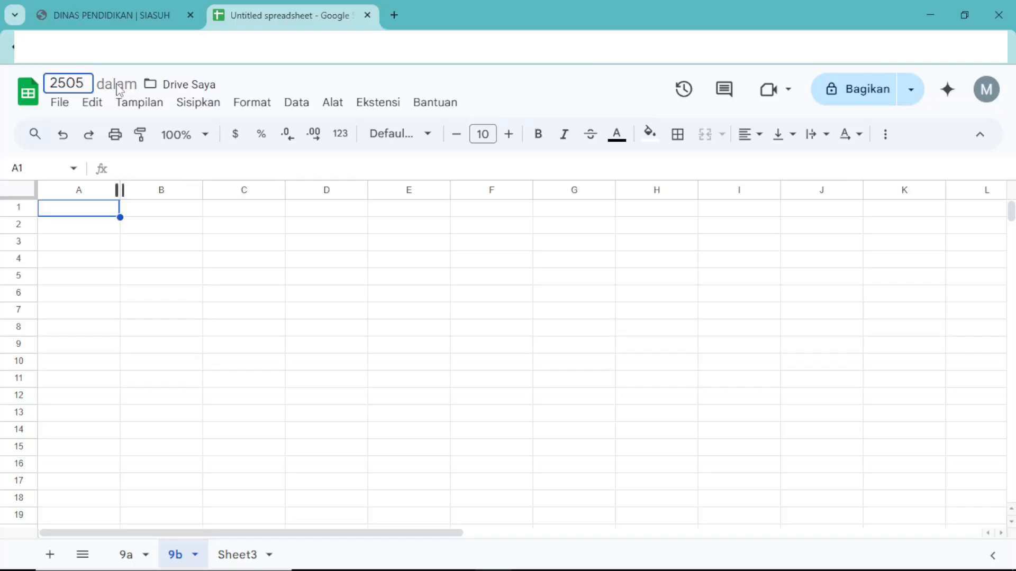
pyautogui.write('15')
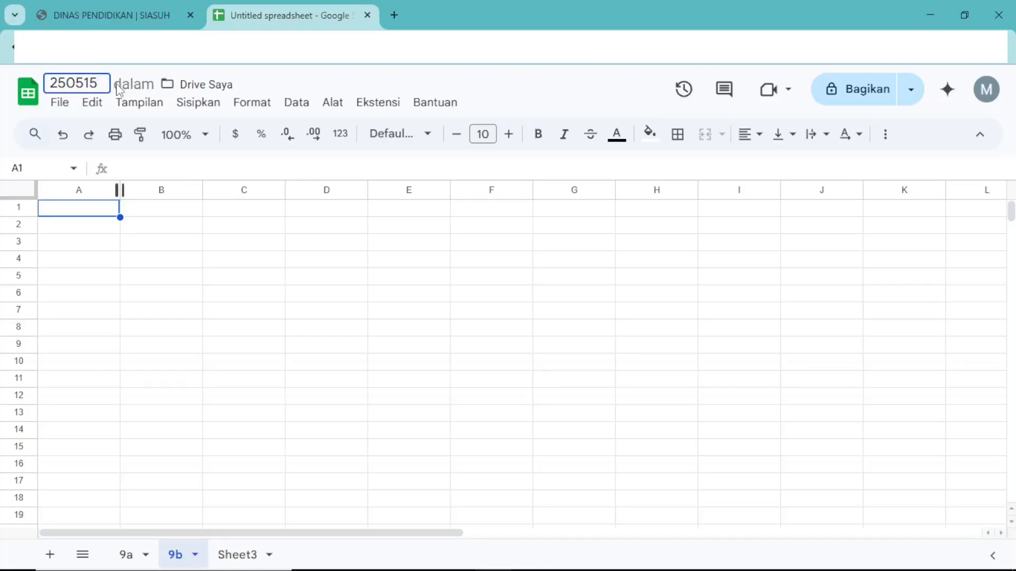
pyautogui.write(' daftar nilai informatika')
pyautogui.press('Return')
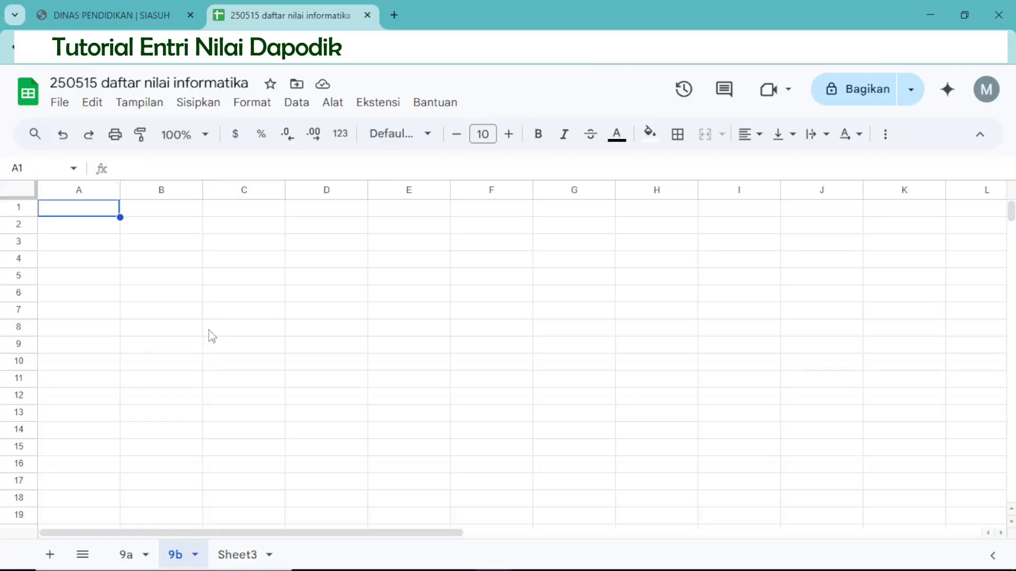
# Switch to the SIASUH page and copy the assessment details from Mata Pelajaran through Semester.
pyautogui.click(89, 13)
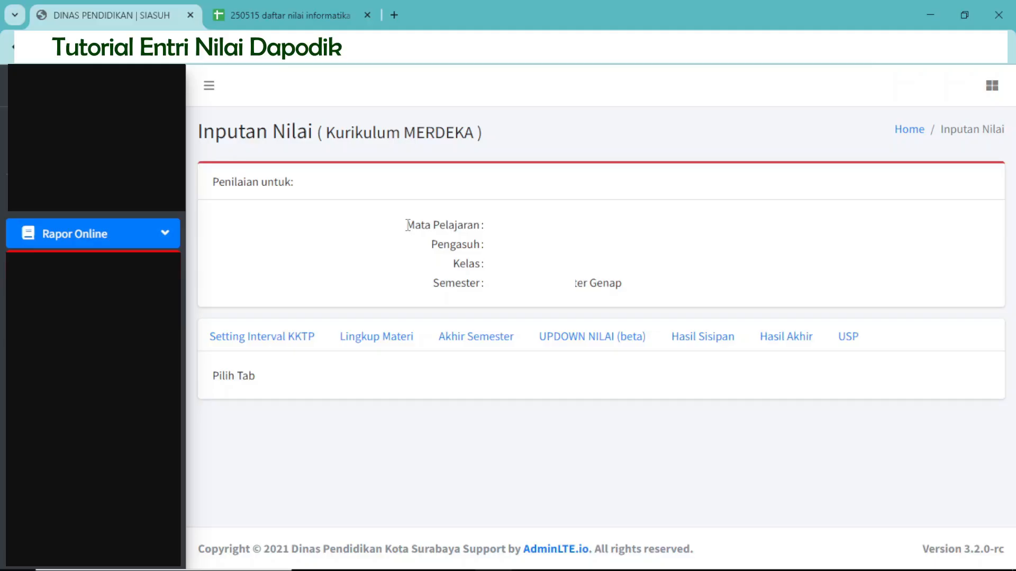
pyautogui.moveTo(407, 225); pyautogui.dragTo(628, 288)
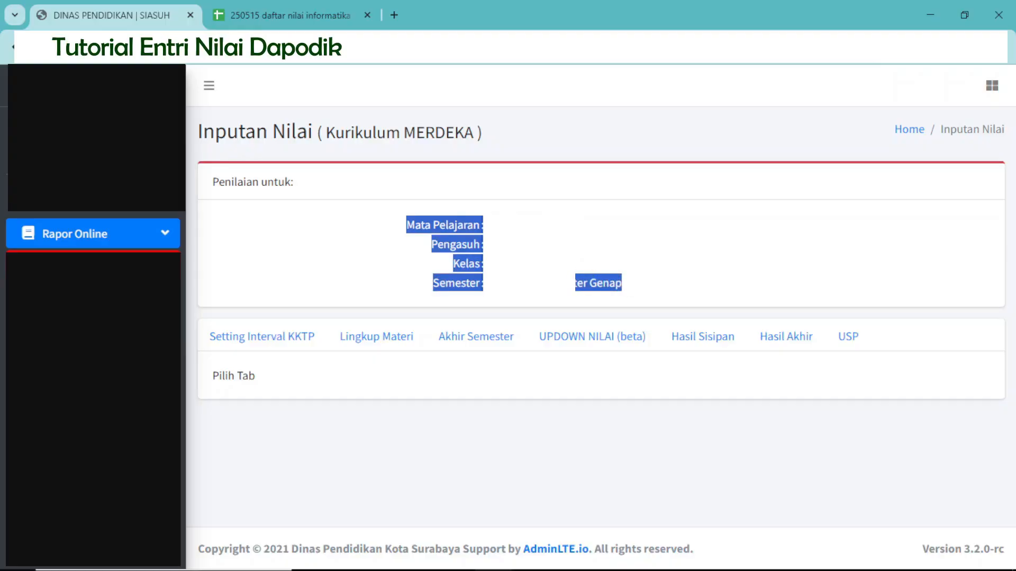
pyautogui.rightClick(505, 245)
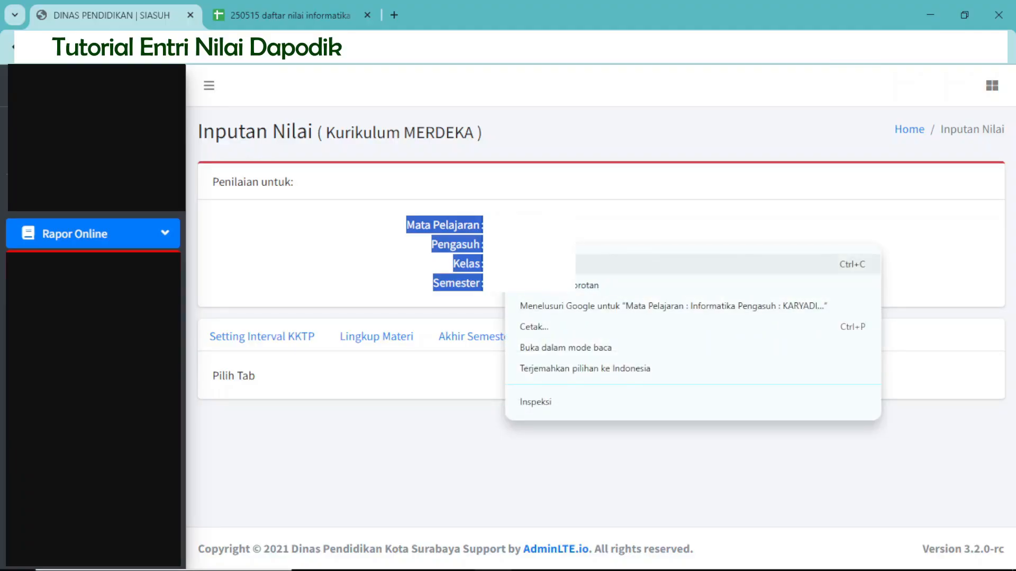
pyautogui.click(688, 263)
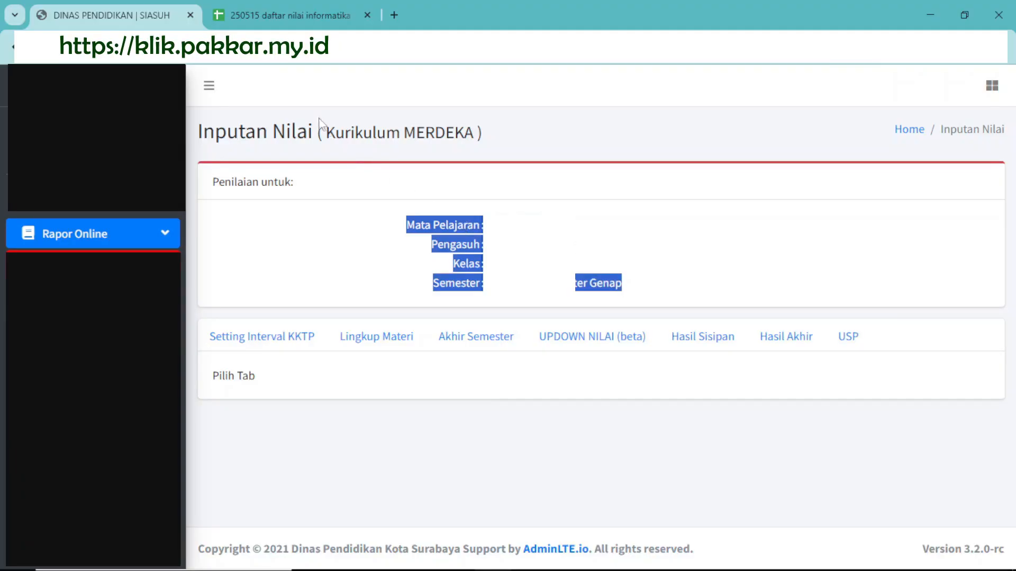
# Return to the spreadsheet and paste the copied assessment details as values only at cell A1 of sheet 9b, then select cell A5.
pyautogui.click(290, 17)
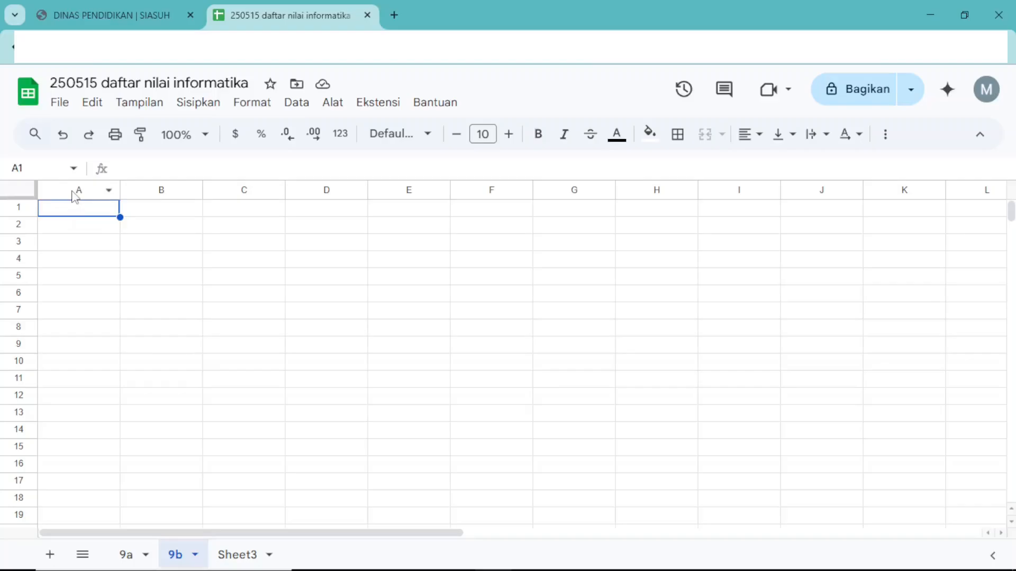
pyautogui.click(66, 212)
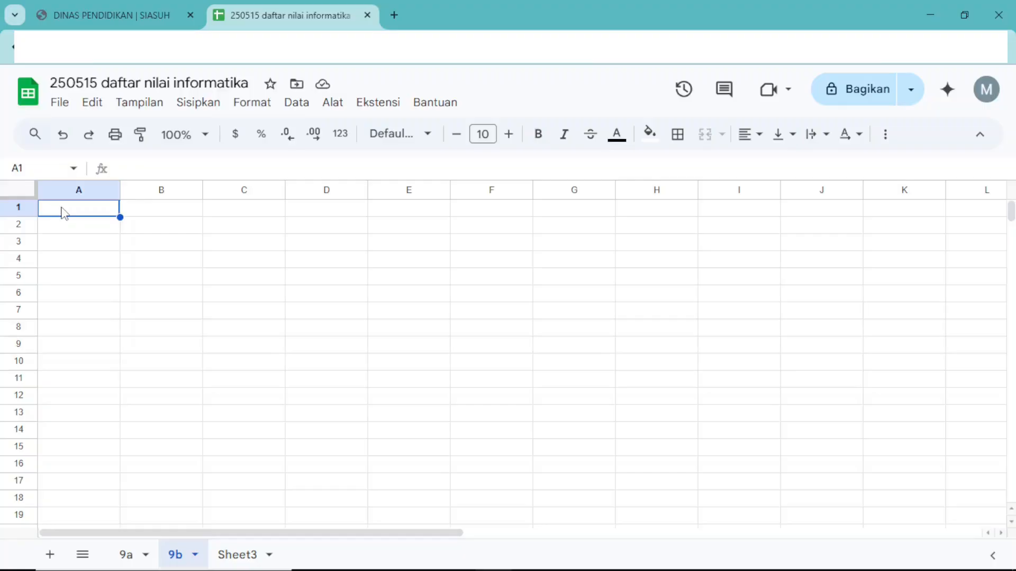
pyautogui.rightClick(63, 214)
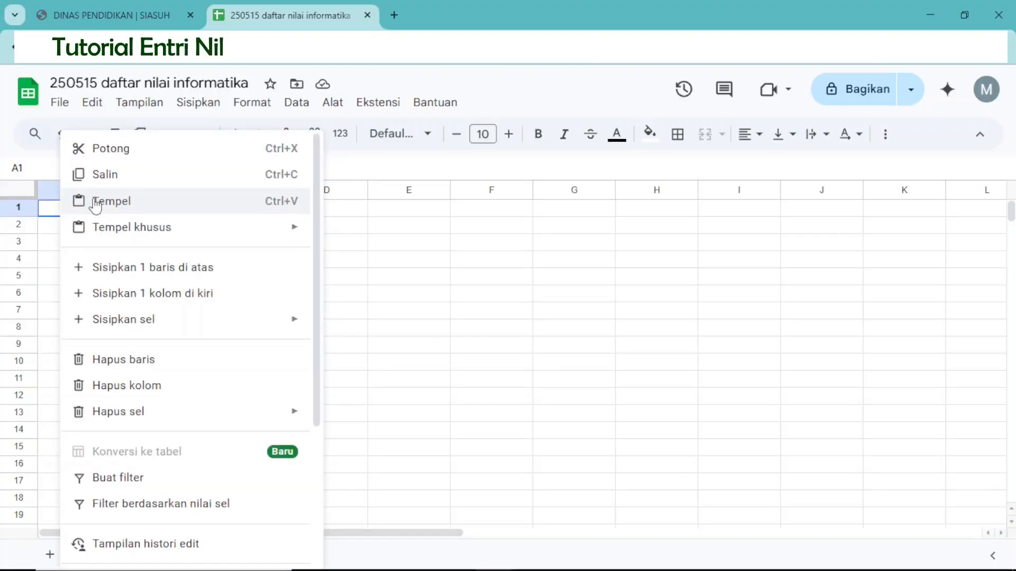
pyautogui.moveTo(98, 229)
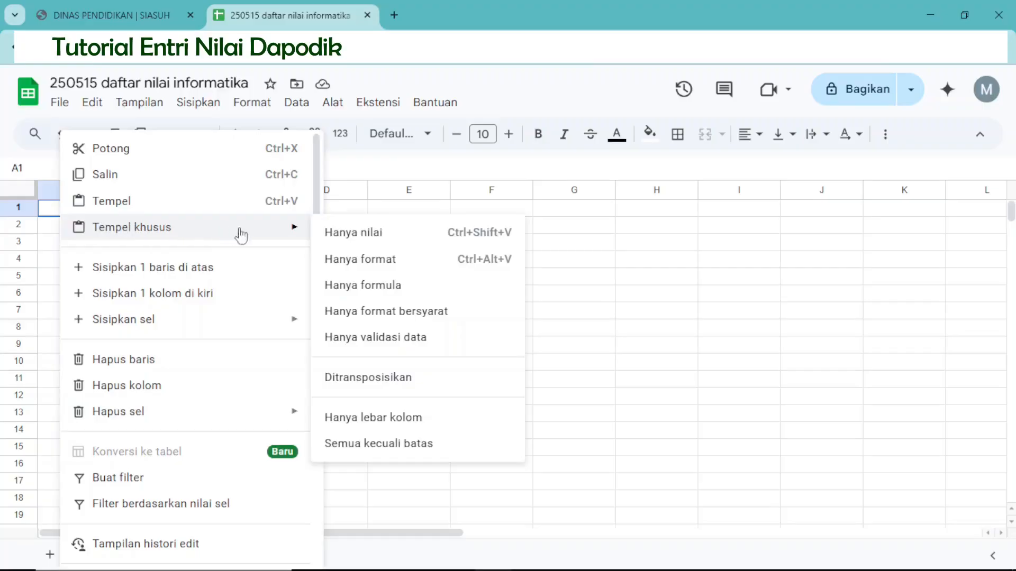
pyautogui.click(339, 235)
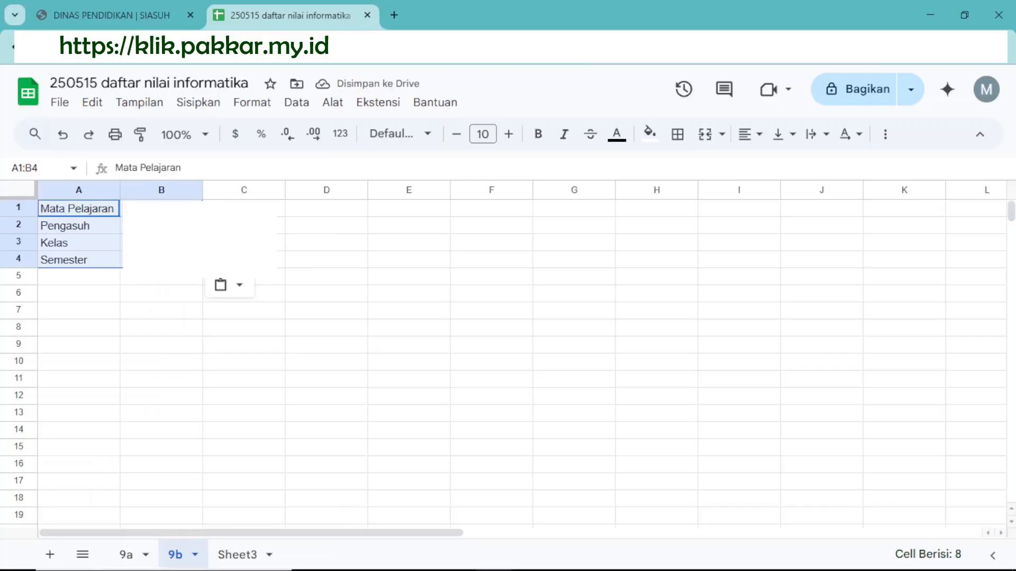
pyautogui.click(83, 278)
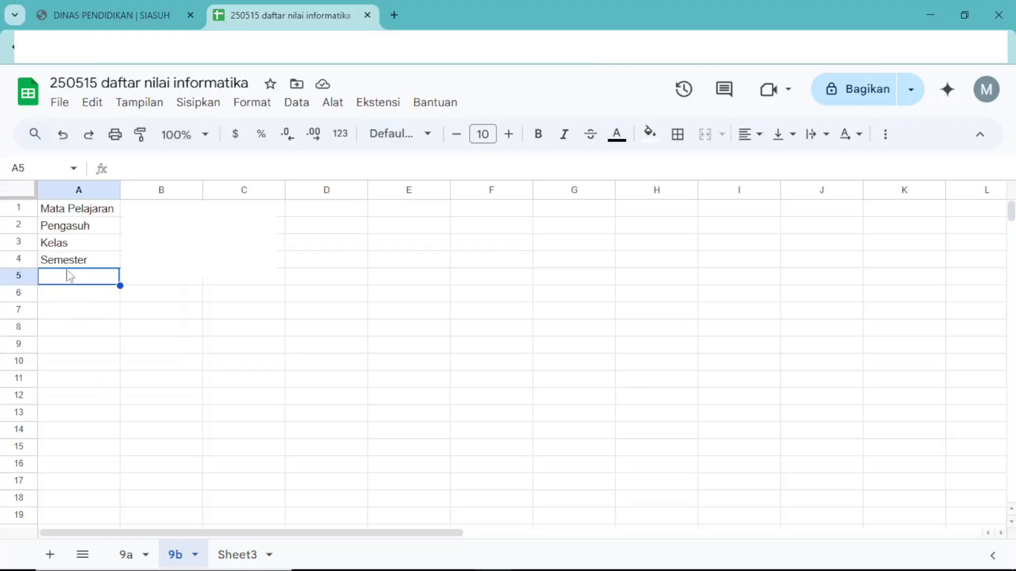
# Switch to the SIASUH page, open the Hasil Akhir results and recalculate the final grades.
pyautogui.click(71, 11)
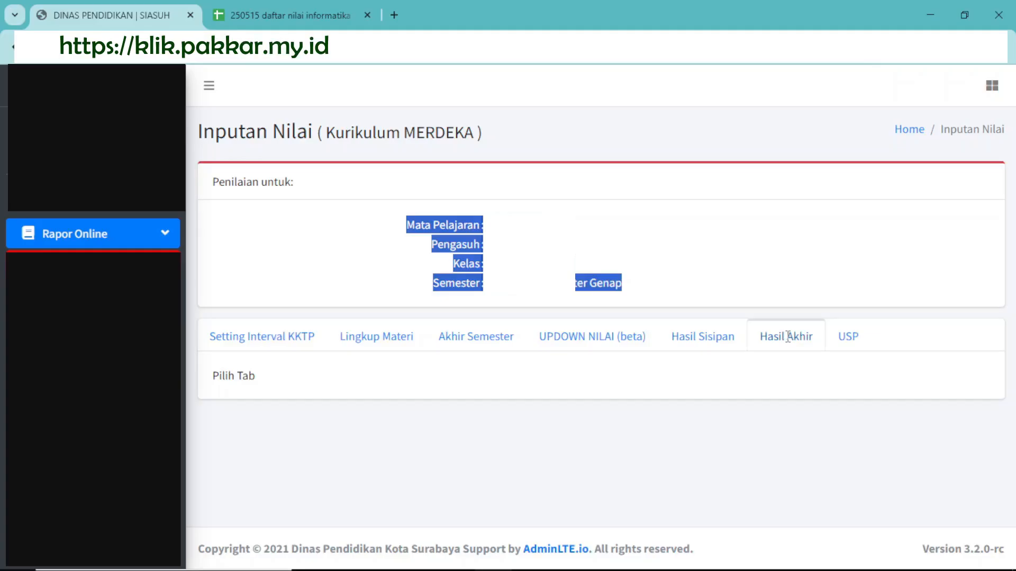
pyautogui.click(849, 337)
pyautogui.click(783, 338)
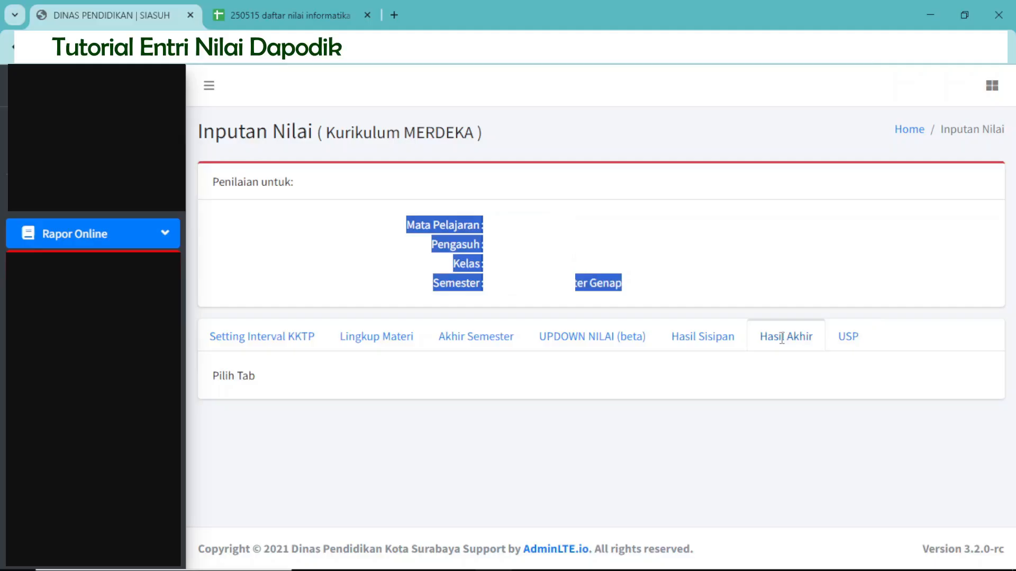
pyautogui.click(782, 338)
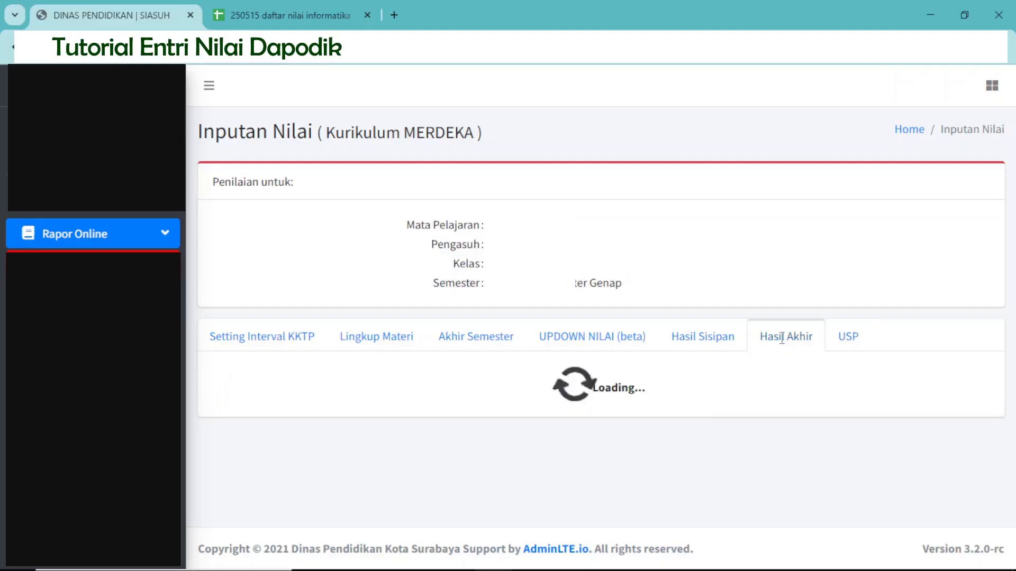
pyautogui.scroll(-3, 782, 338)
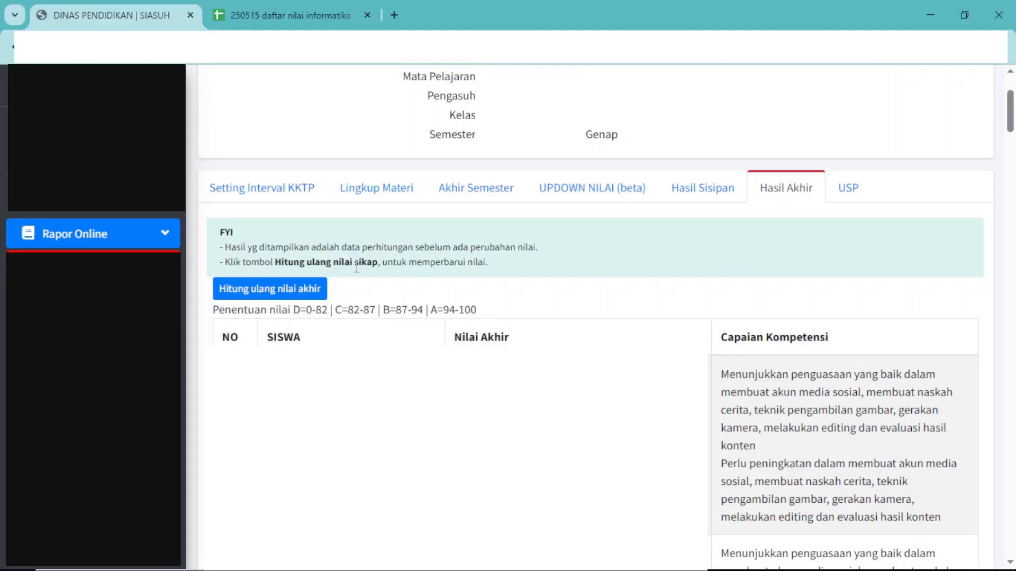
pyautogui.click(263, 293)
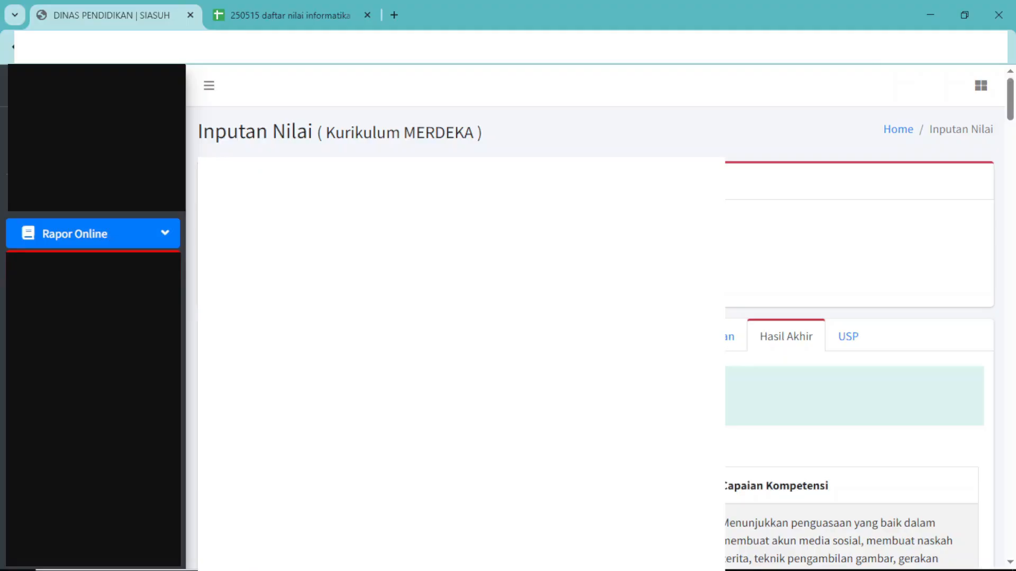
# Copy the whole Hasil Akhir table, from the NO header through the Capaian Kompetensi text of student 31.
pyautogui.scroll(-3, 595, 314)
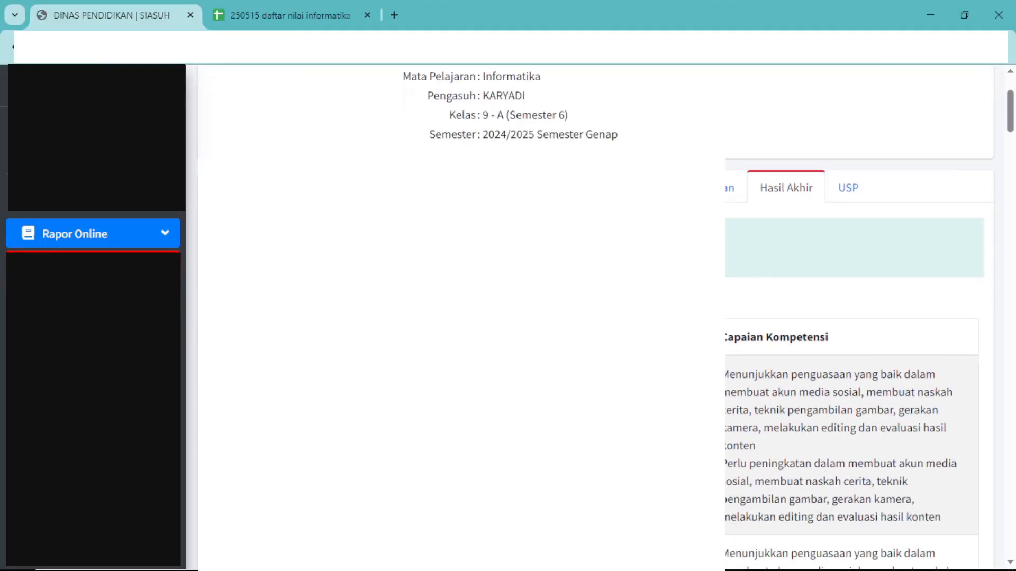
pyautogui.scroll(-2, 595, 314)
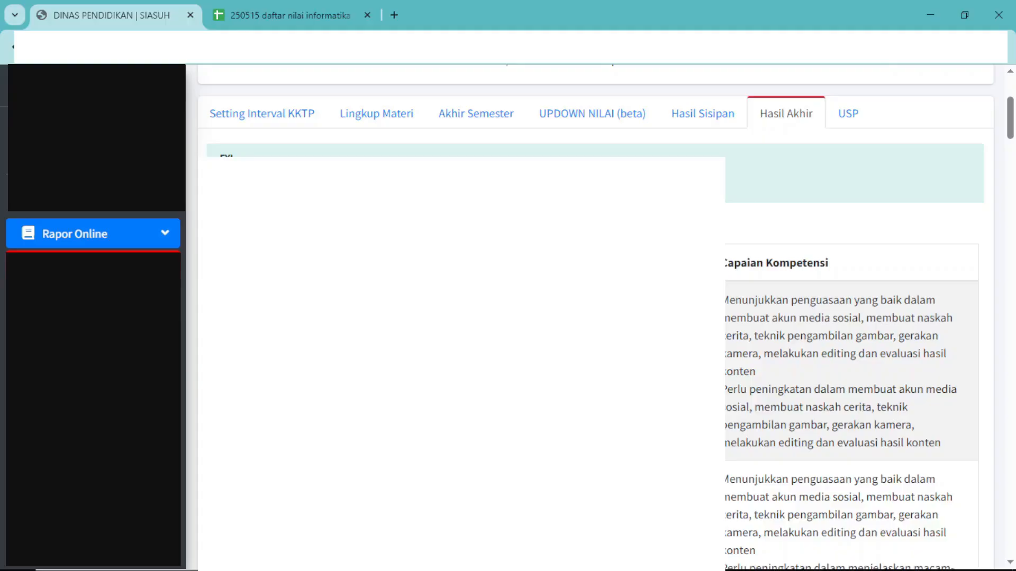
pyautogui.scroll(-2, 595, 315)
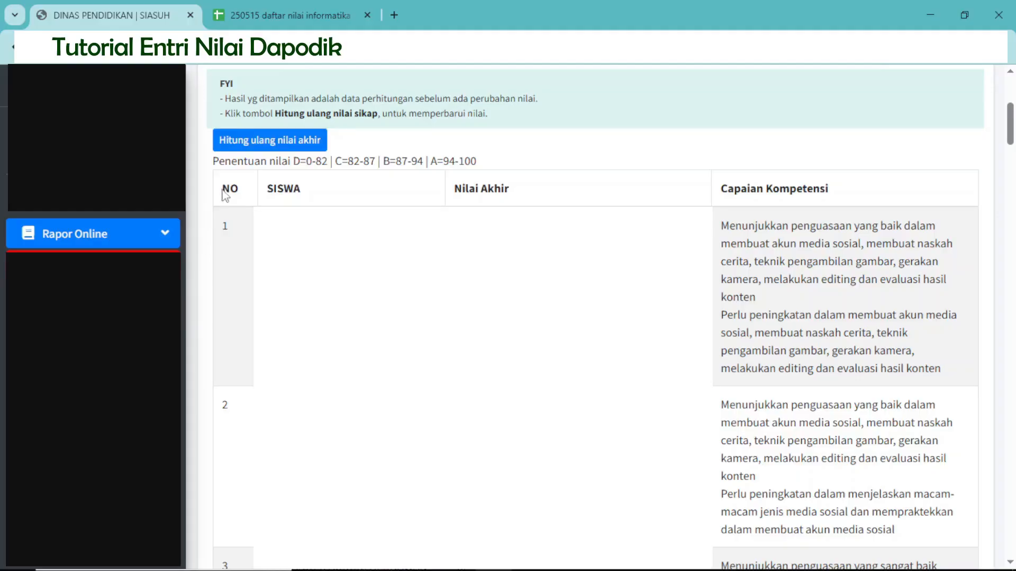
pyautogui.moveTo(222, 188); pyautogui.dragTo(239, 191)
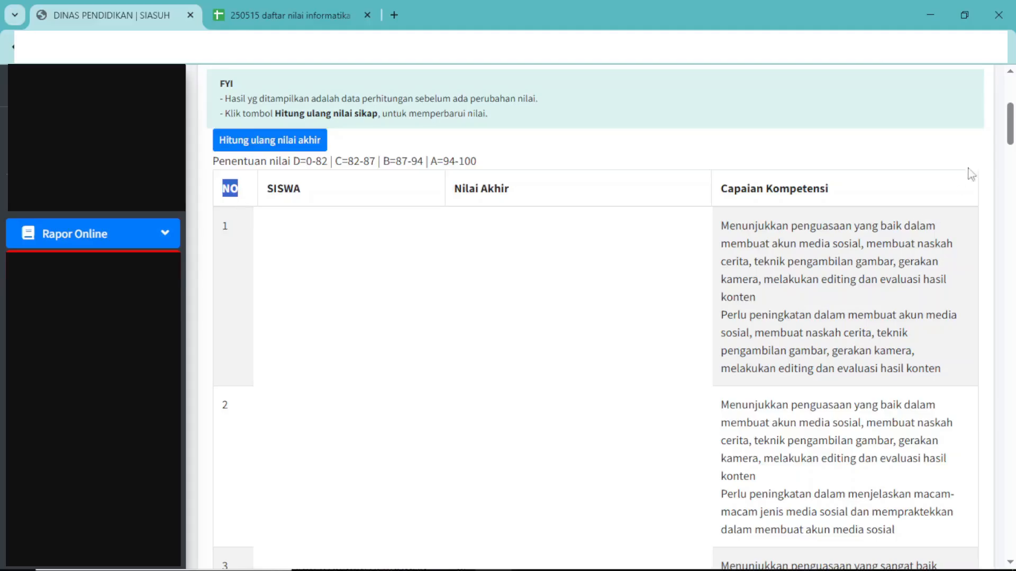
pyautogui.moveTo(1008, 127); pyautogui.dragTo(777, 555)
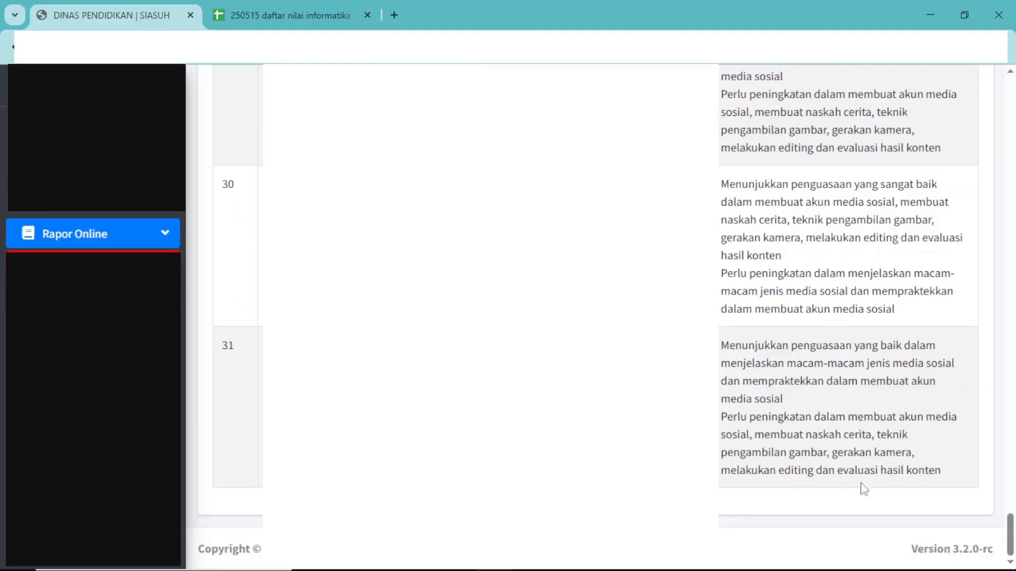
pyautogui.keyDown('shift'); pyautogui.click(957, 480); pyautogui.keyUp('shift')
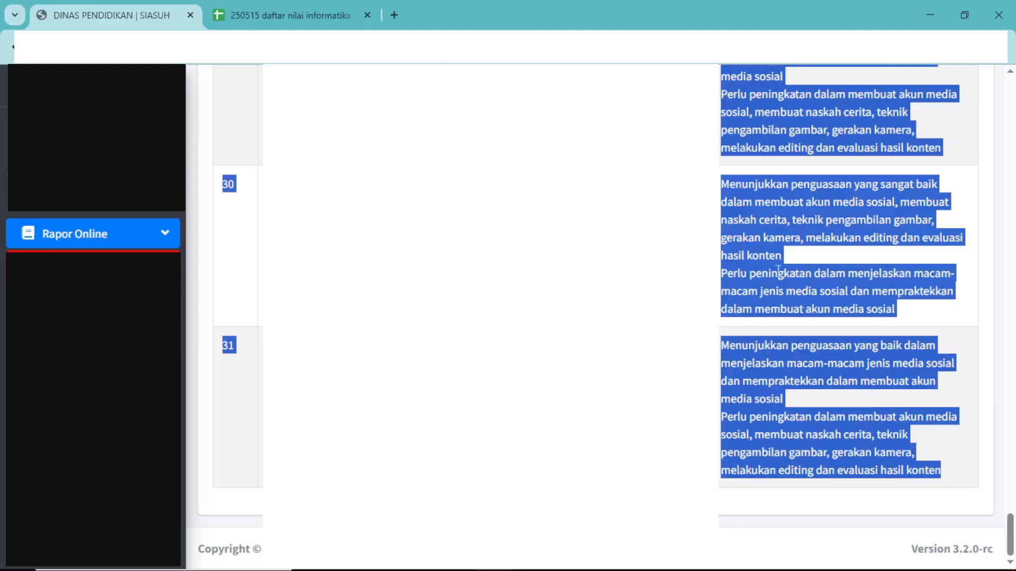
pyautogui.rightClick(746, 216)
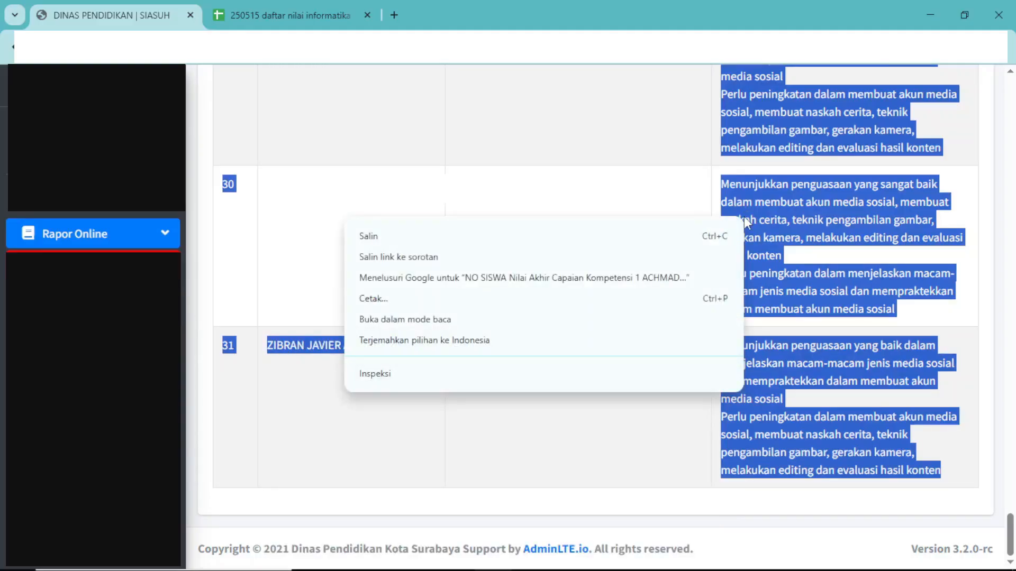
pyautogui.click(415, 243)
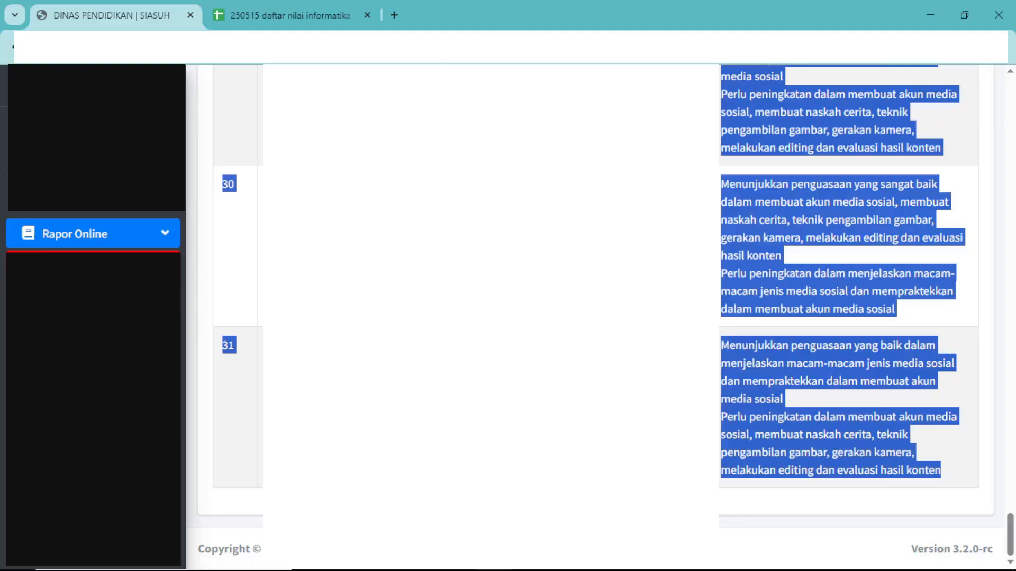
# Switch to the spreadsheet, paste the copied results table at cell A5 of sheet 9b and set its fill color to white.
pyautogui.click(265, 22)
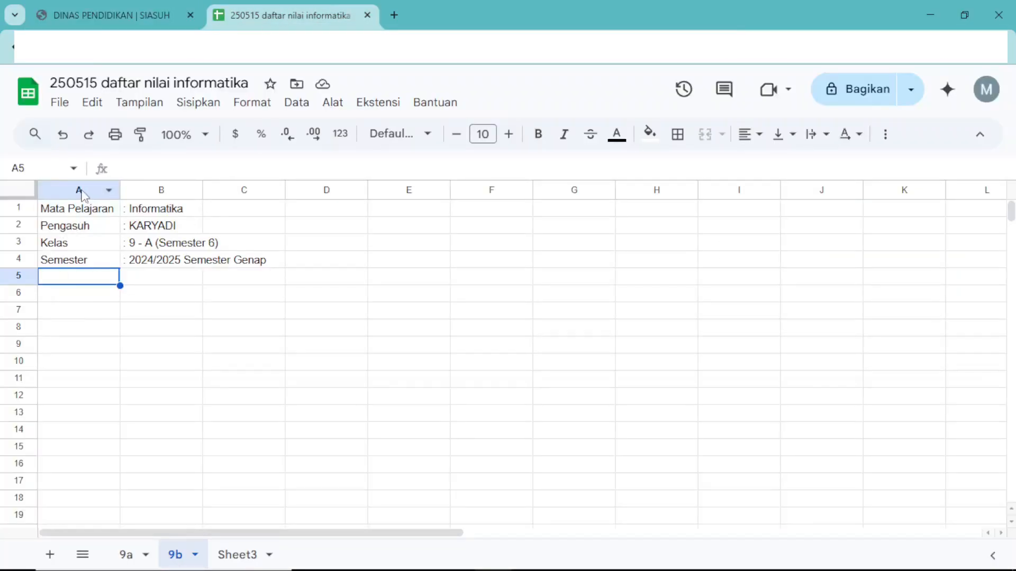
pyautogui.rightClick(73, 283)
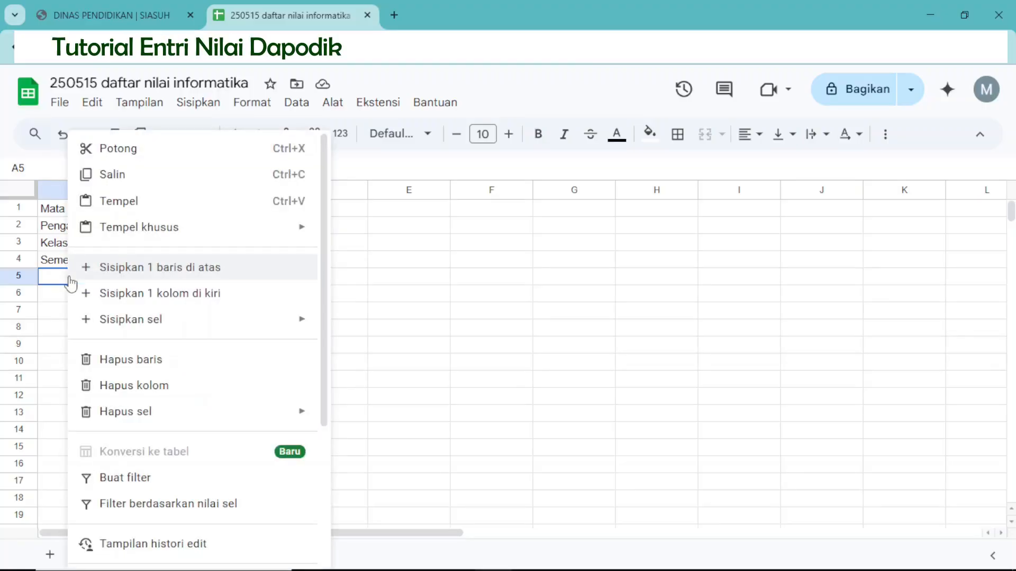
pyautogui.click(104, 206)
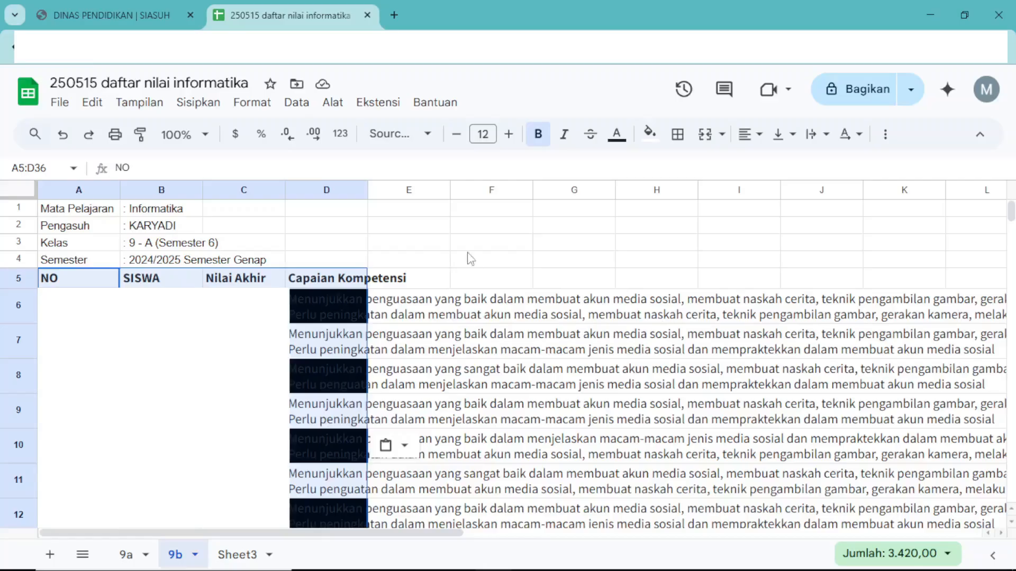
pyautogui.click(656, 140)
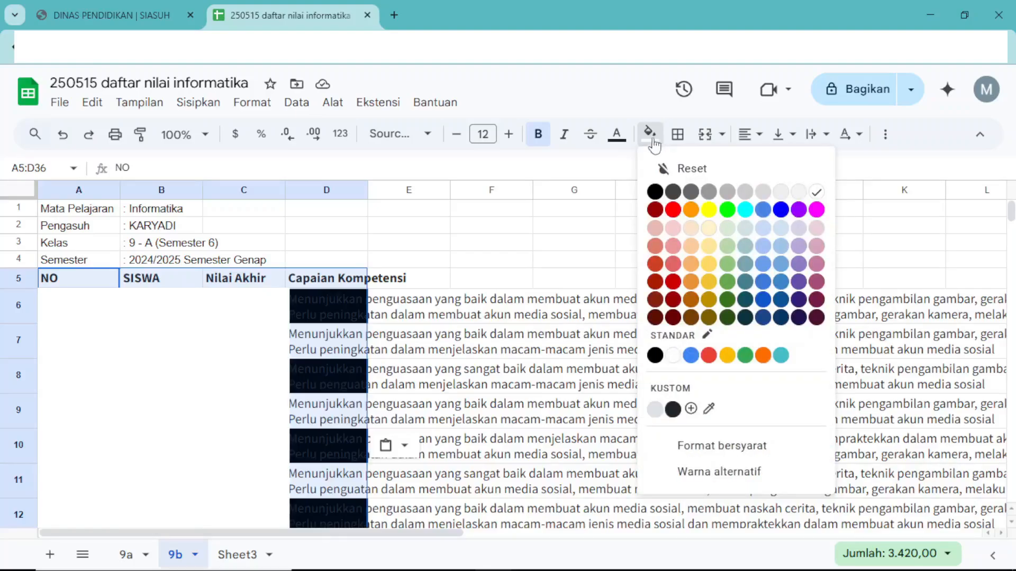
pyautogui.click(818, 192)
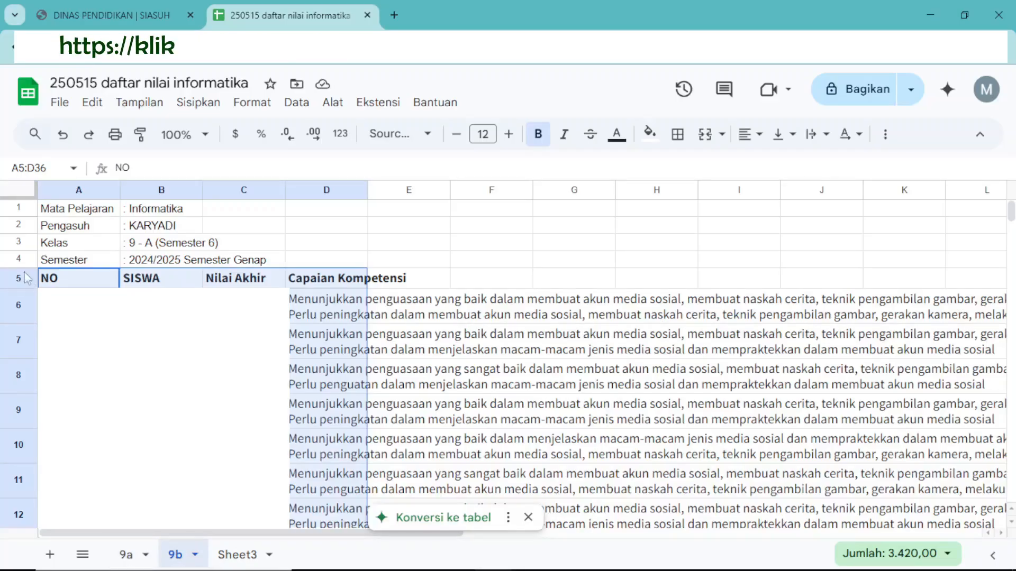
# Move the entire contents of sheet 9b to sheet 9a by cutting and pasting, check sheet 9b, and return to sheet 9a.
pyautogui.click(11, 192)
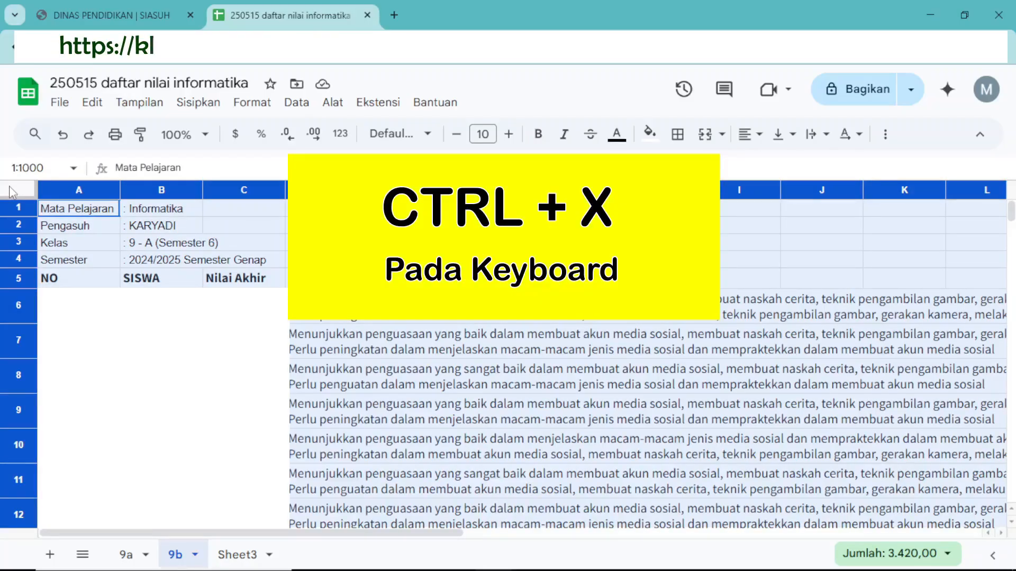
pyautogui.rightClick(10, 192)
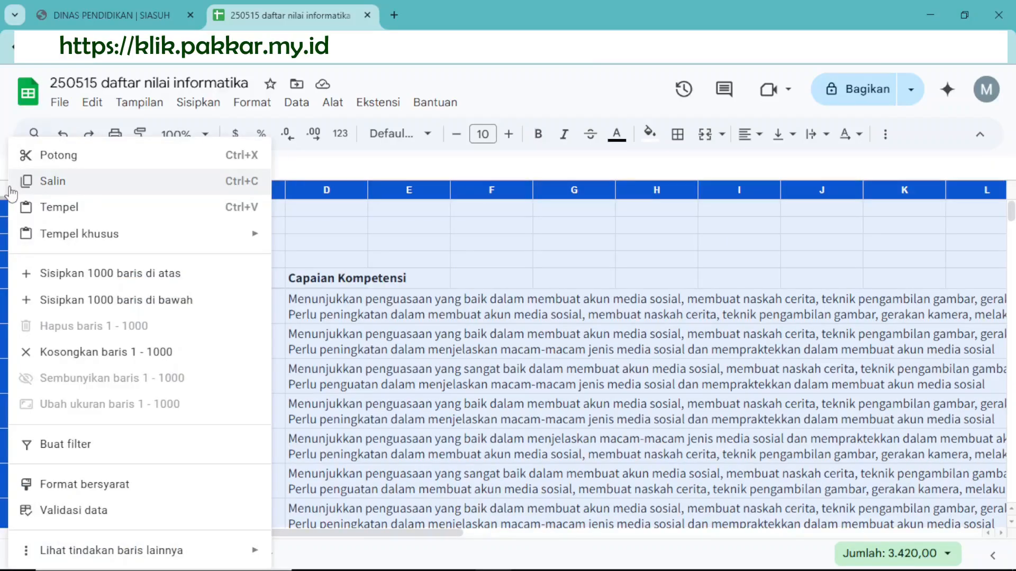
pyautogui.click(50, 156)
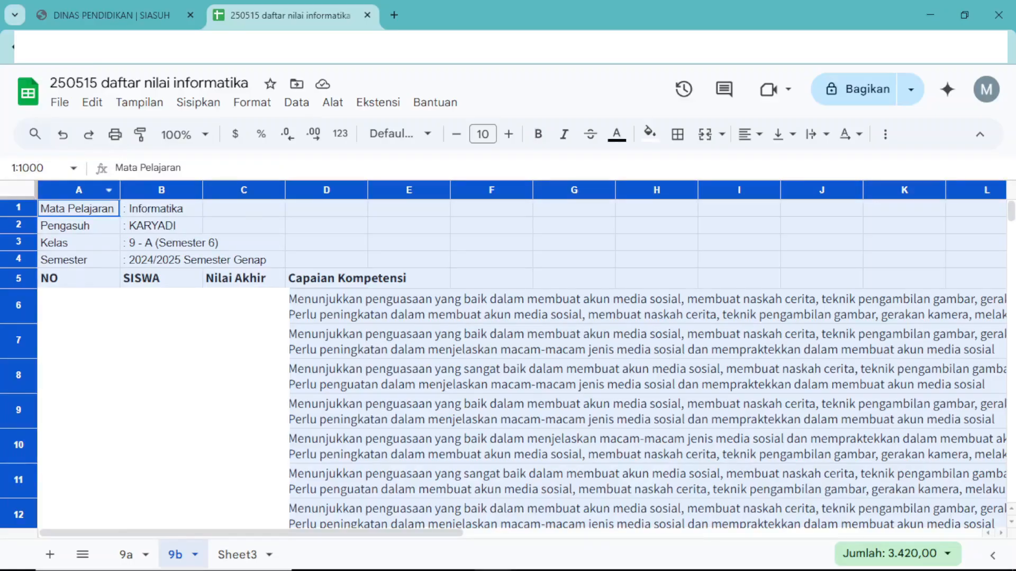
pyautogui.click(123, 555)
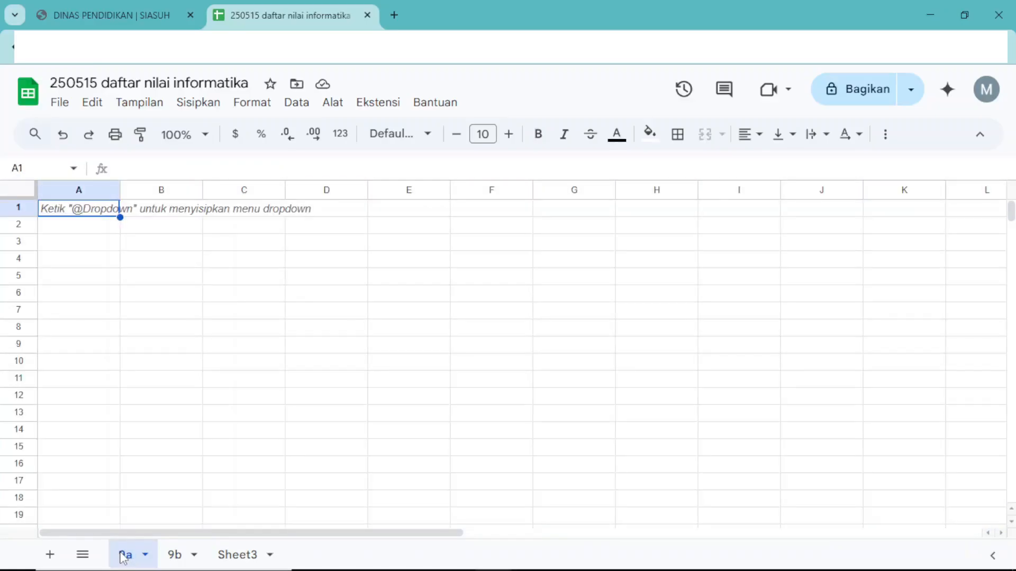
pyautogui.click(16, 191)
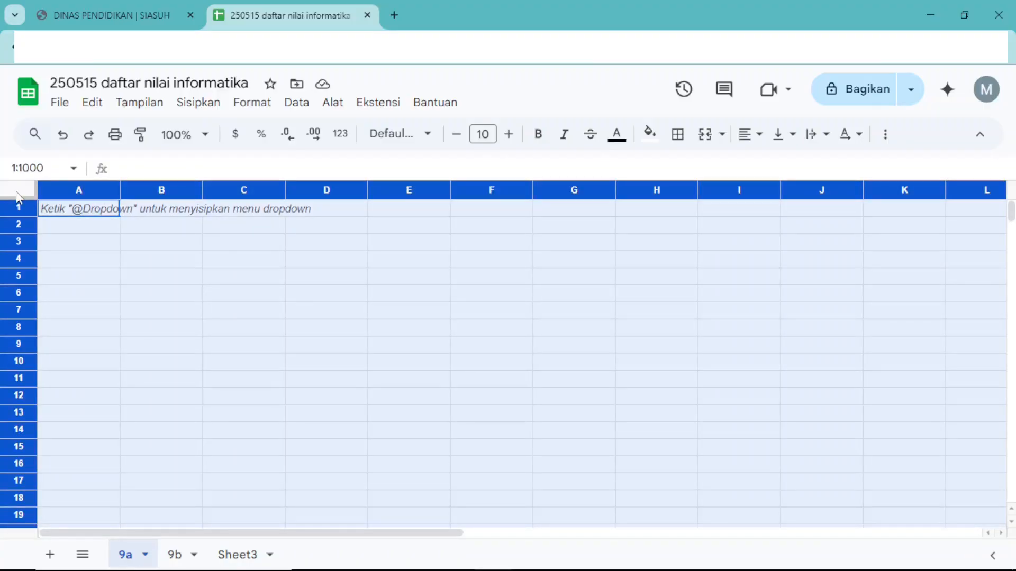
pyautogui.rightClick(19, 199)
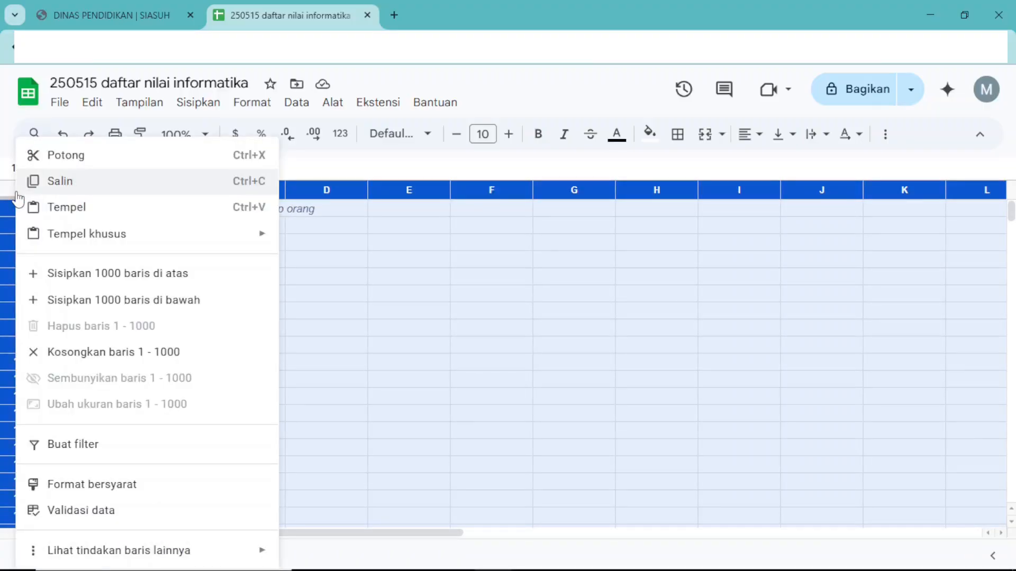
pyautogui.click(54, 211)
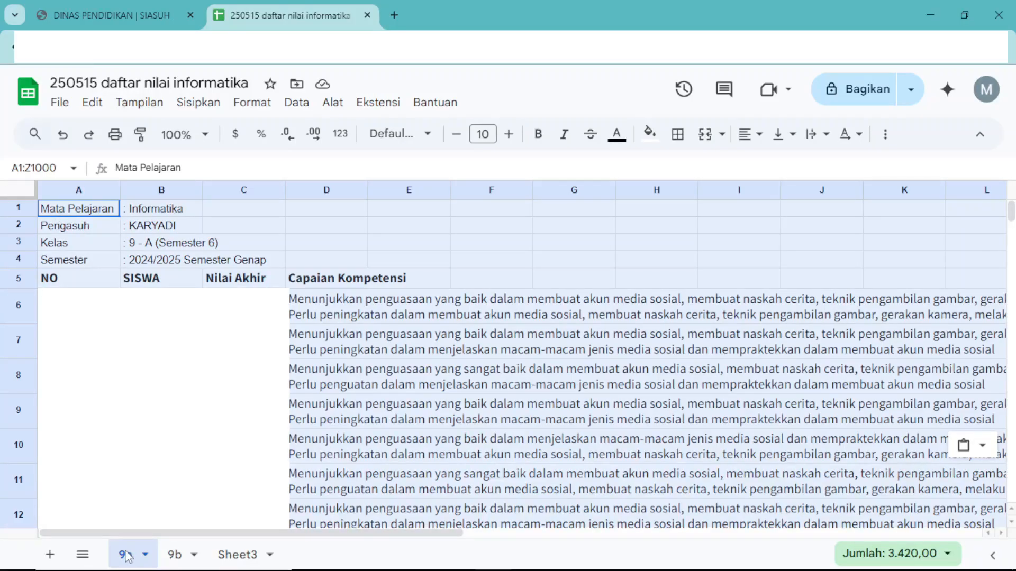
pyautogui.click(175, 555)
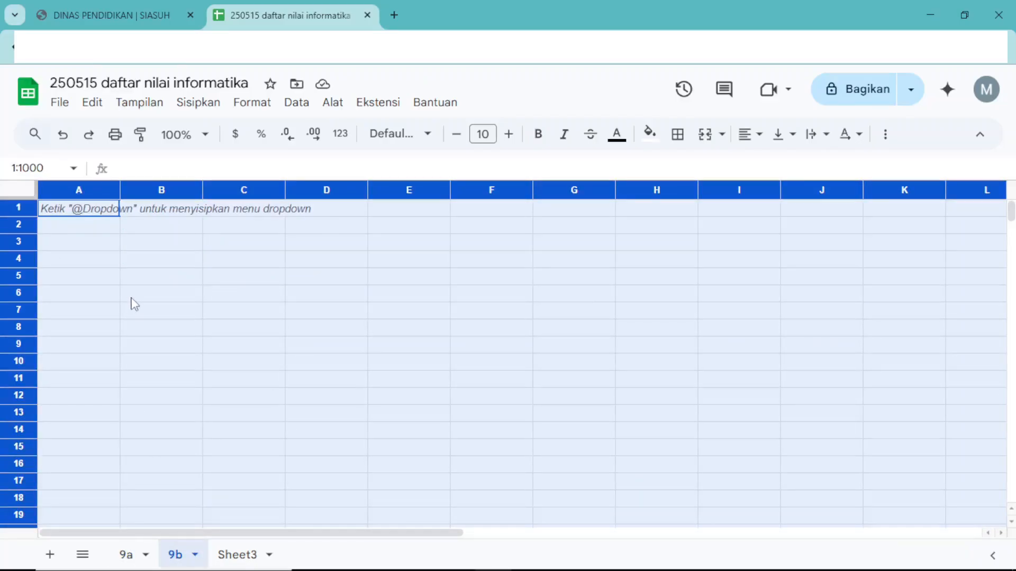
pyautogui.click(130, 554)
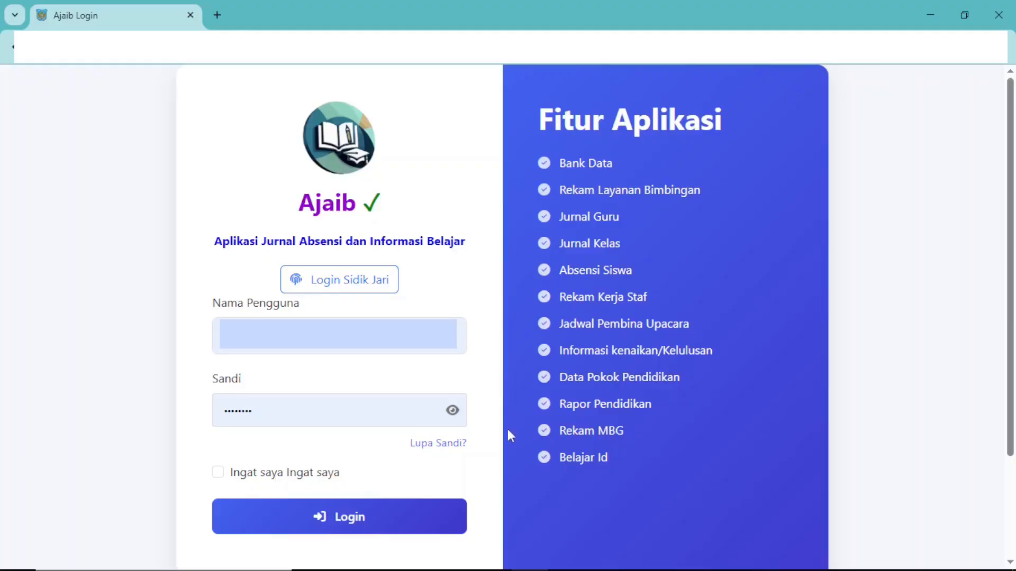
# Log in to Ajaib with the filled-in account, open Dapodik from the dashboard and continue past the working-hours notice.
pyautogui.click(389, 525)
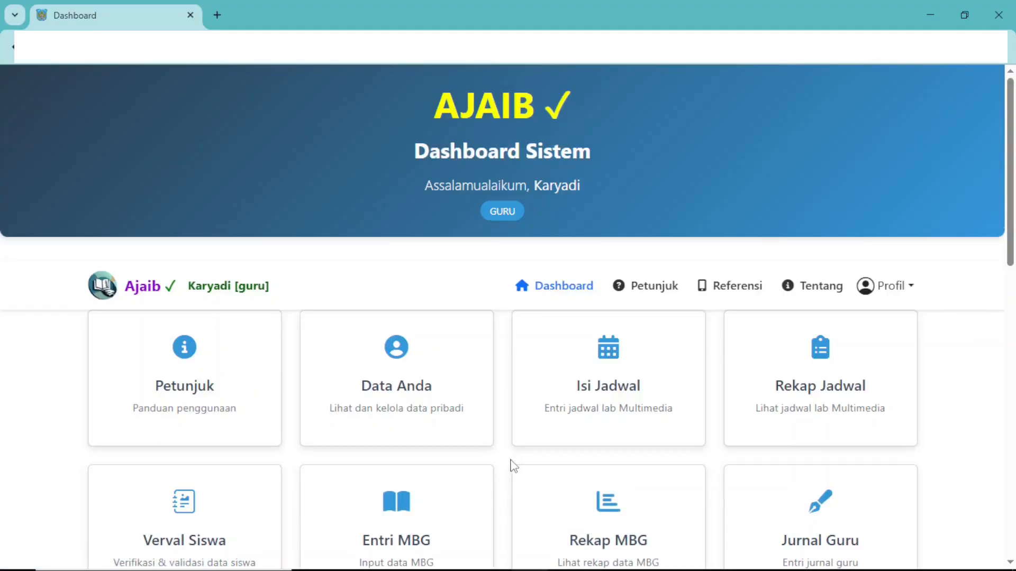
pyautogui.scroll(-8, 512, 462)
pyautogui.scroll(-1, 513, 465)
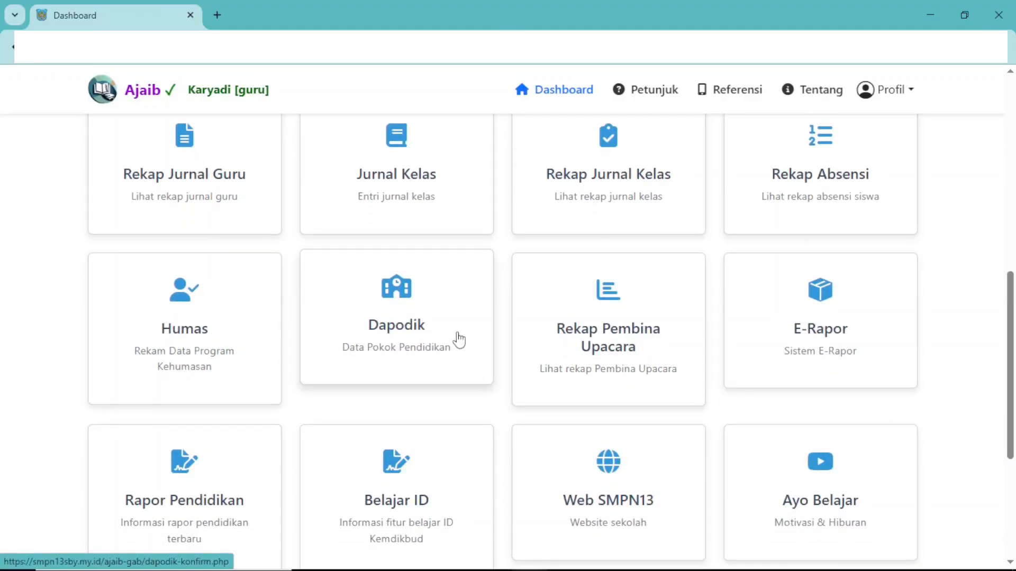
pyautogui.click(422, 333)
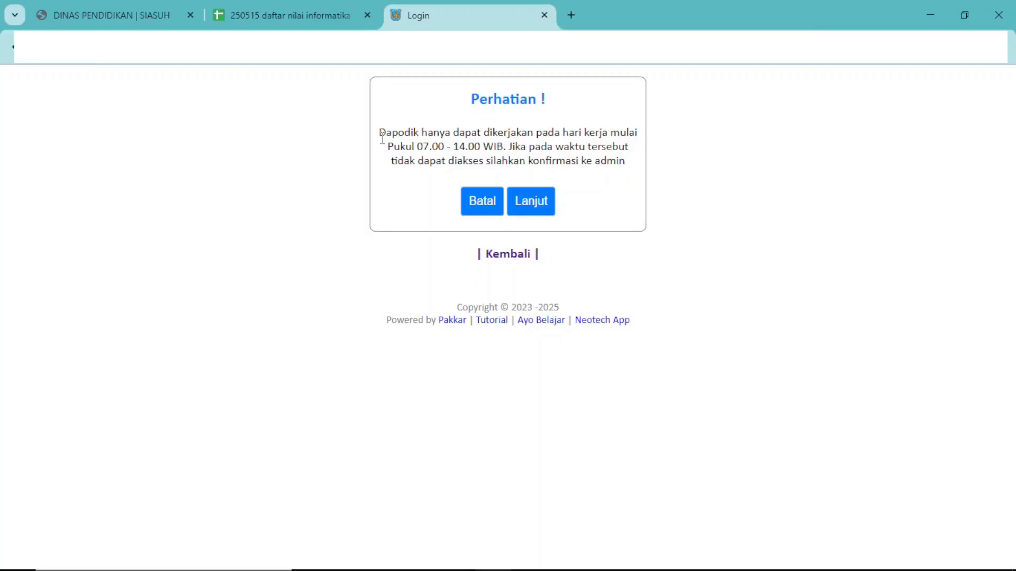
pyautogui.click(541, 210)
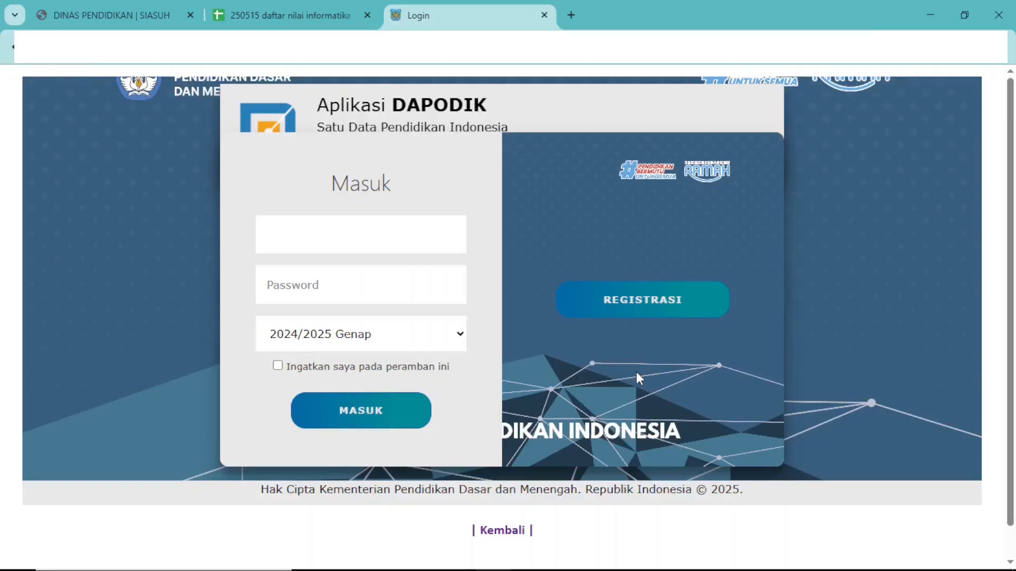
# Sign in to Dapodik with the account username and password for semester 2024/2025 Genap, and enter with the PTK role.
pyautogui.click(383, 290)
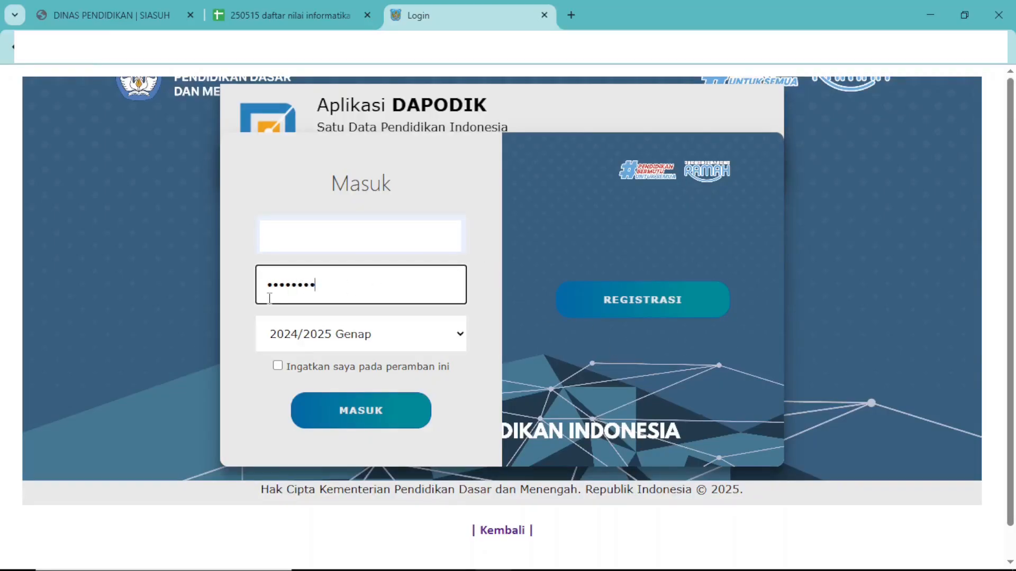
pyautogui.click(237, 301)
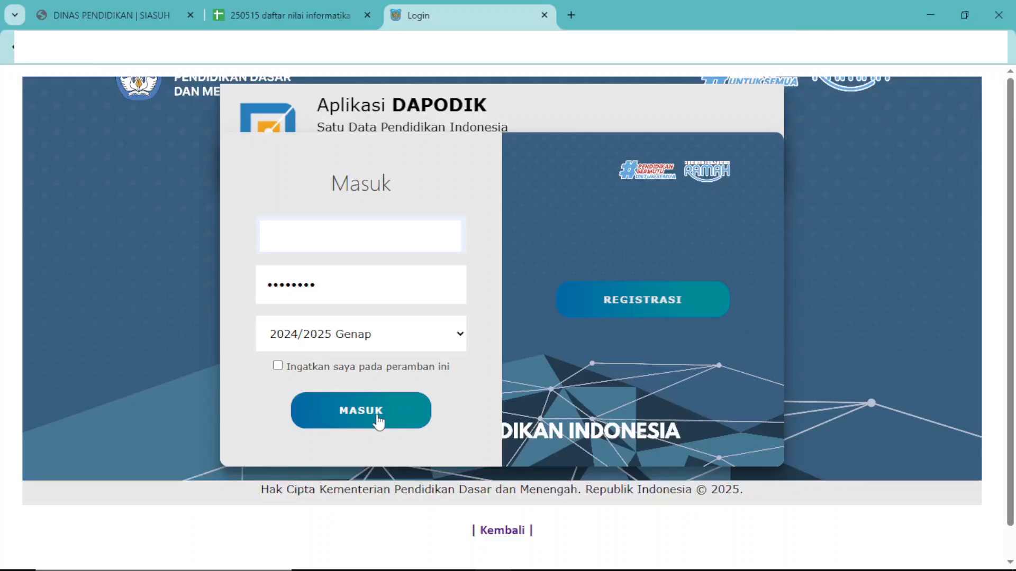
pyautogui.click(460, 336)
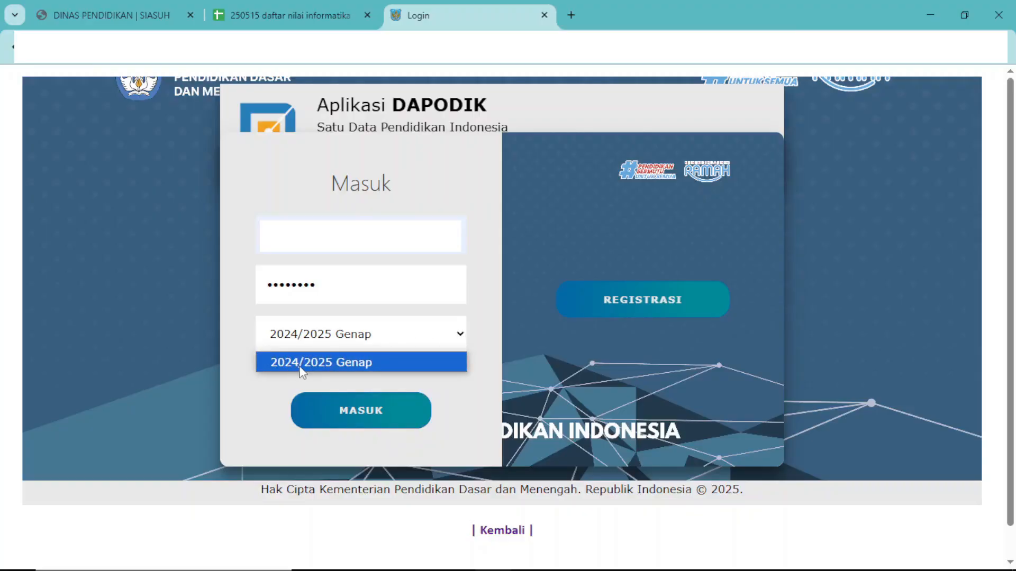
pyautogui.click(399, 360)
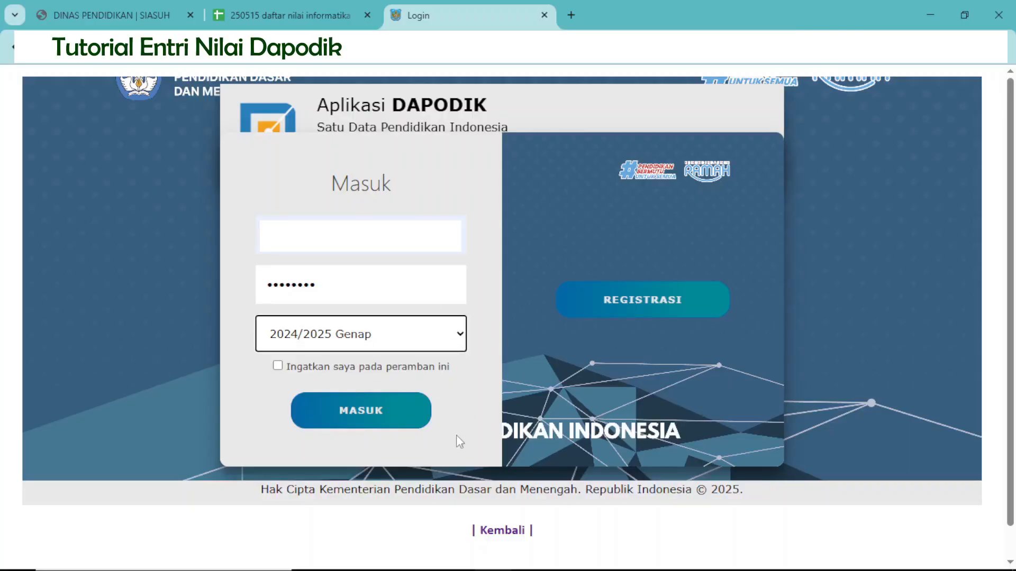
pyautogui.click(378, 413)
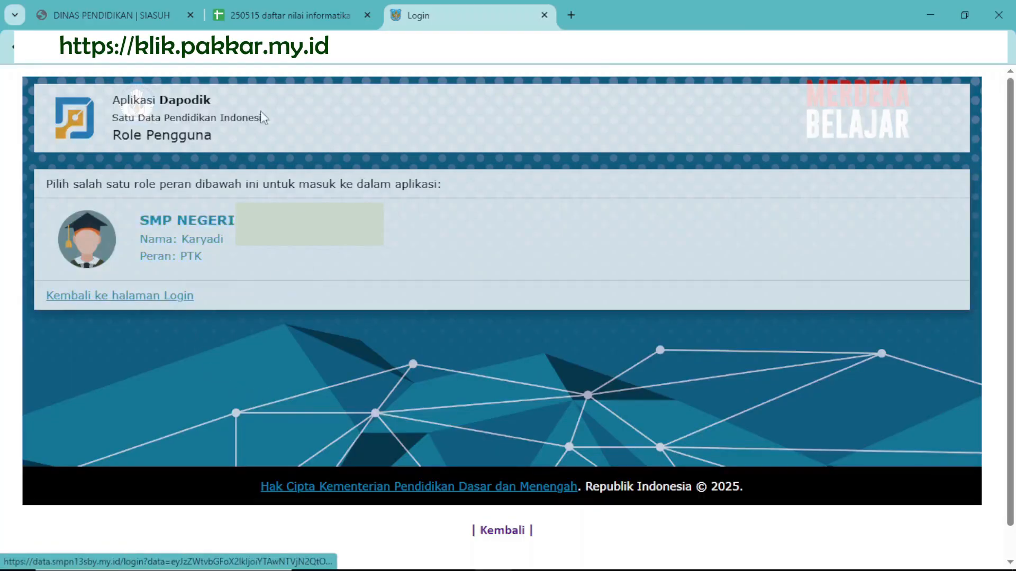
pyautogui.click(178, 246)
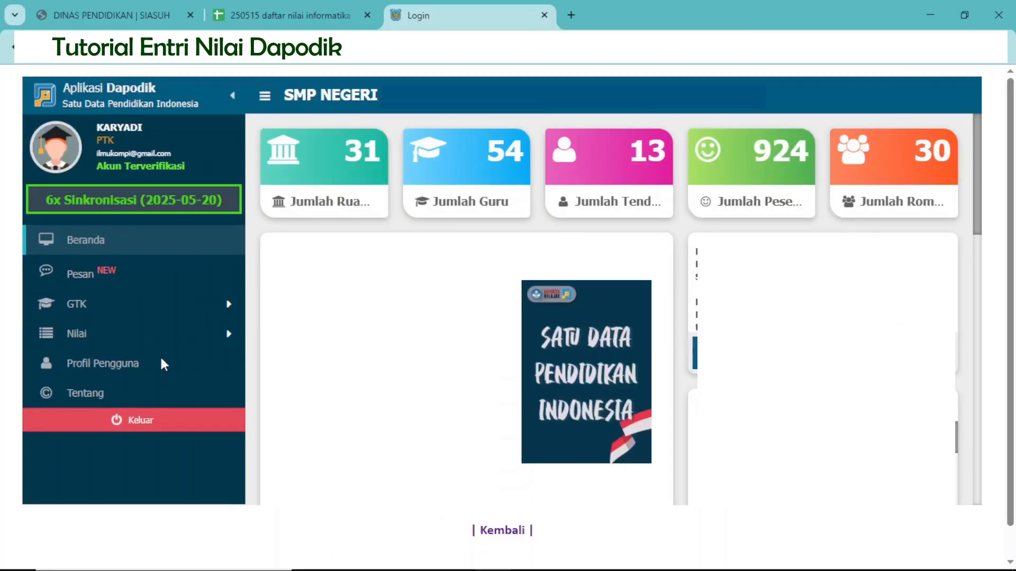
# Open the Rapor grades page under Nilai and set the semester filter to 2024/2025 Genap.
pyautogui.click(91, 339)
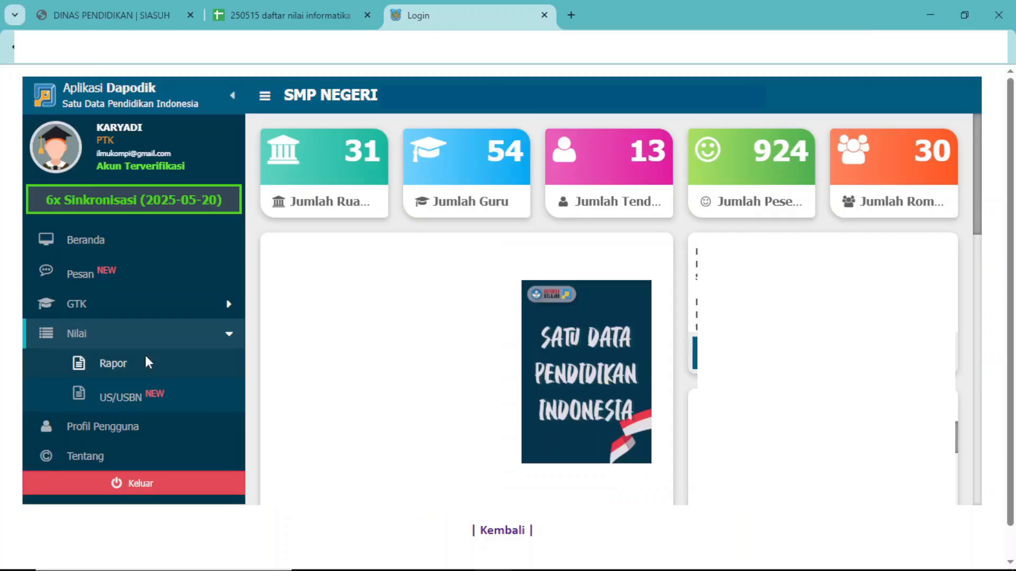
pyautogui.click(104, 365)
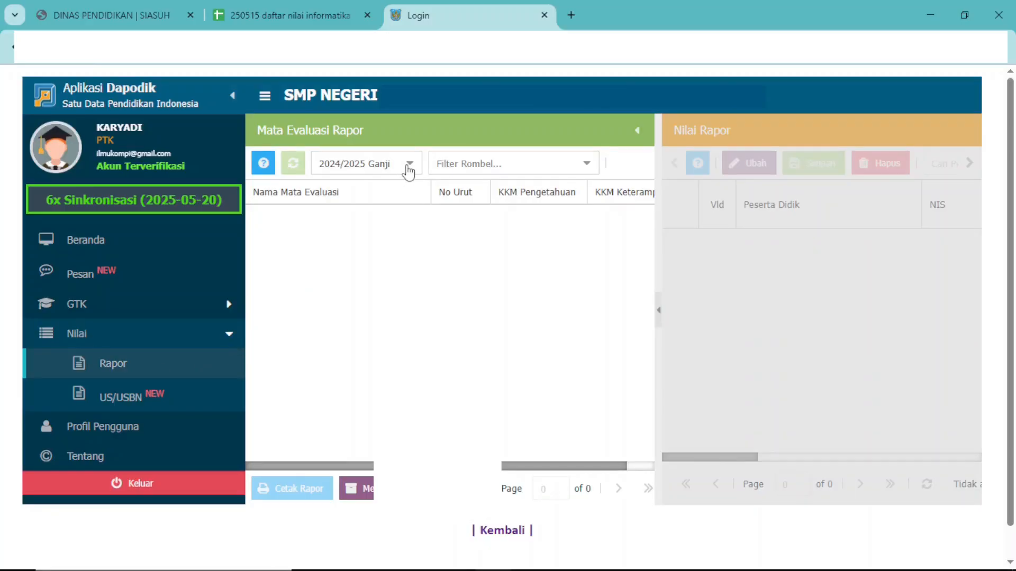
pyautogui.click(408, 165)
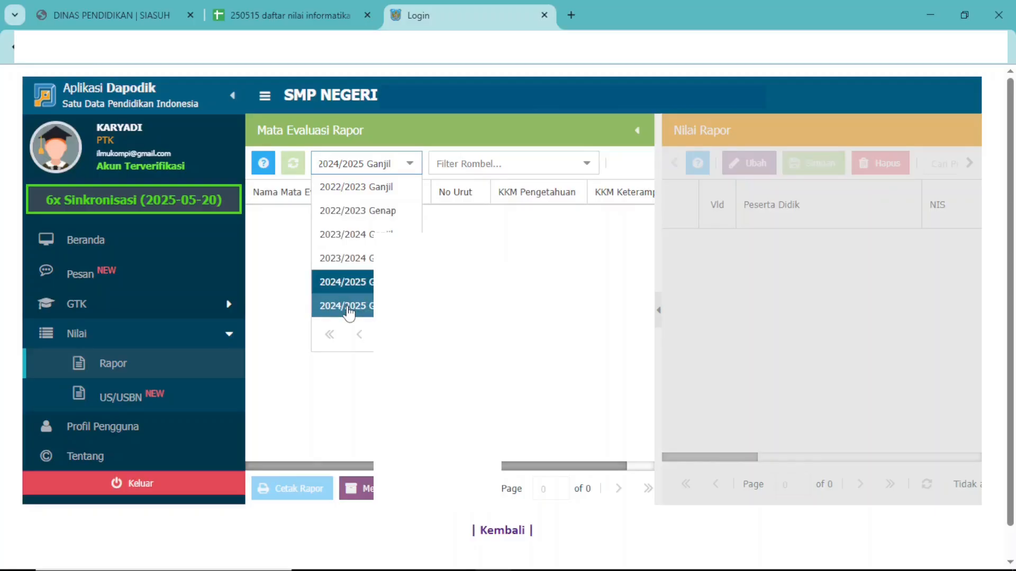
pyautogui.click(348, 309)
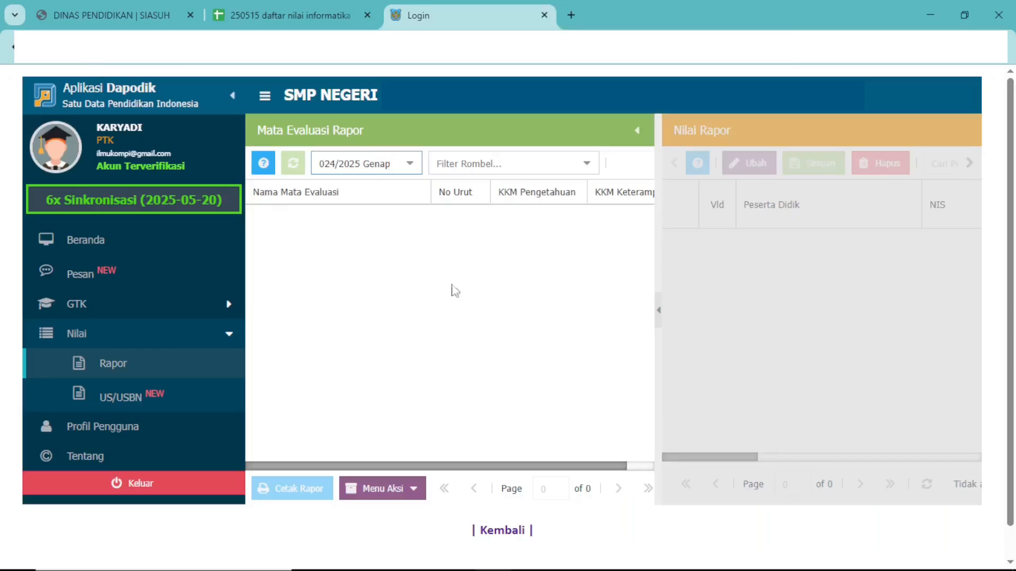
# Filter the evaluations by class 9A, show the Informatika report grades and collapse the Mata Evaluasi Rapor list.
pyautogui.click(587, 165)
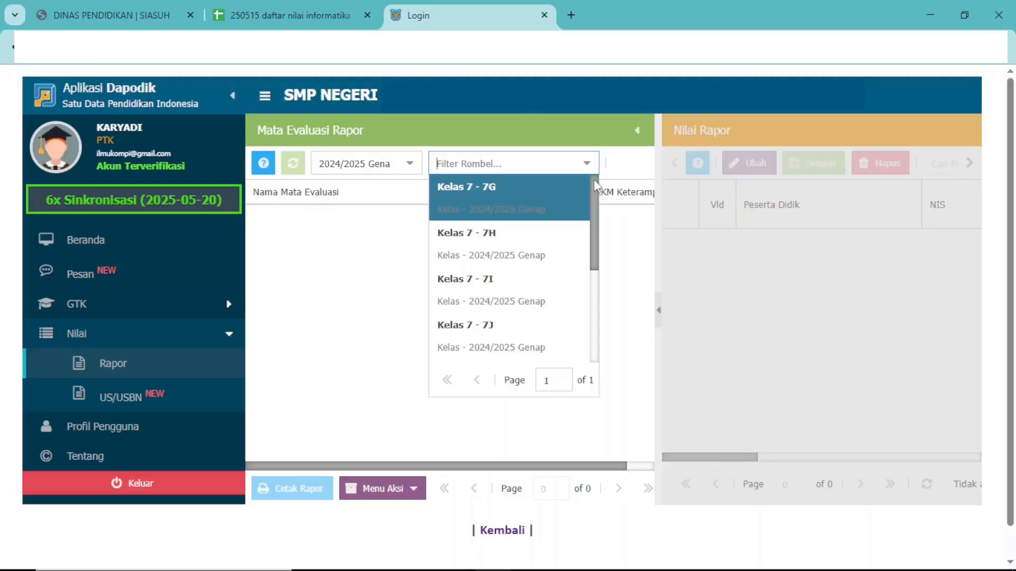
pyautogui.moveTo(594, 183); pyautogui.dragTo(599, 257)
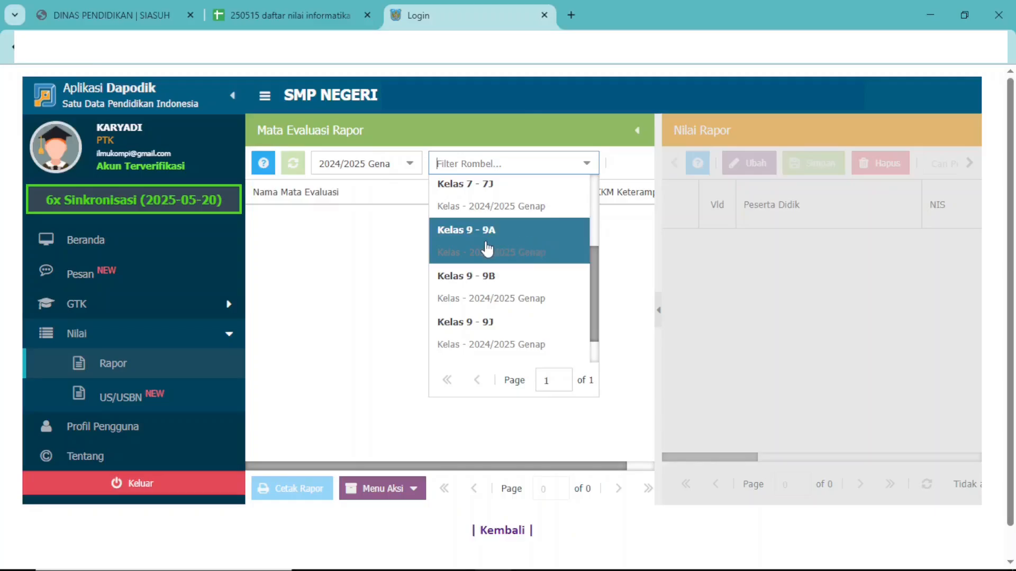
pyautogui.click(488, 249)
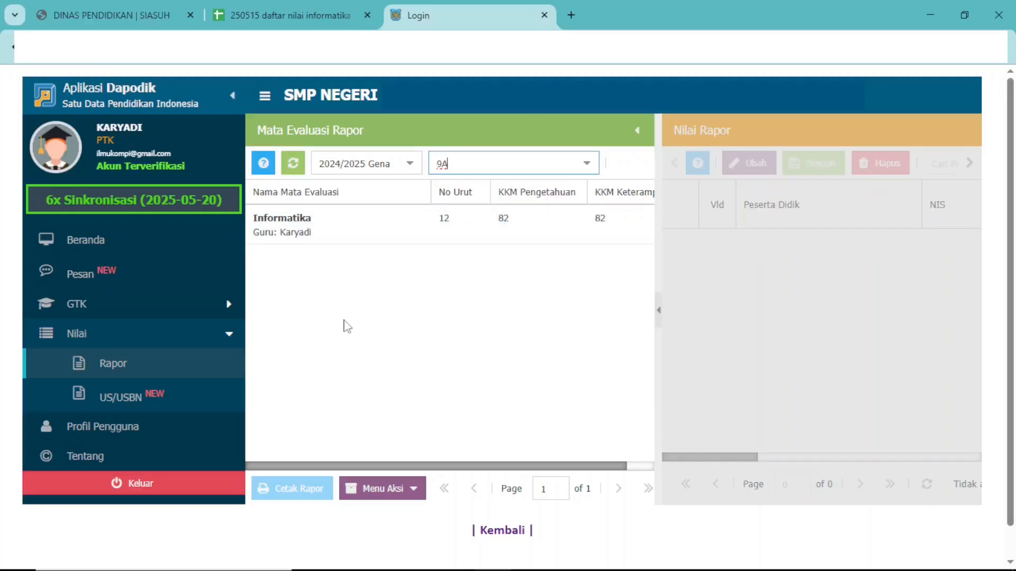
pyautogui.click(287, 234)
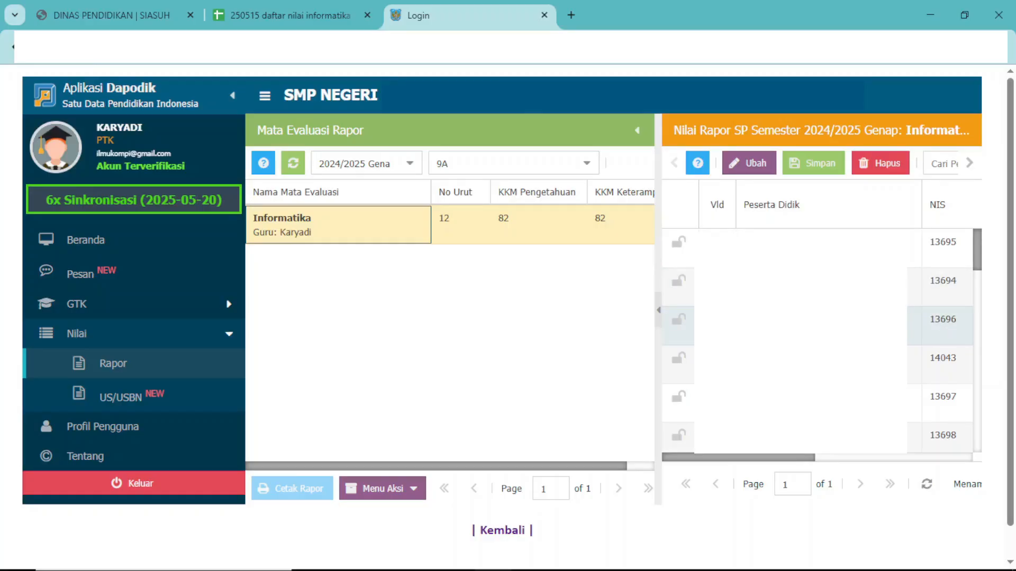
pyautogui.click(659, 314)
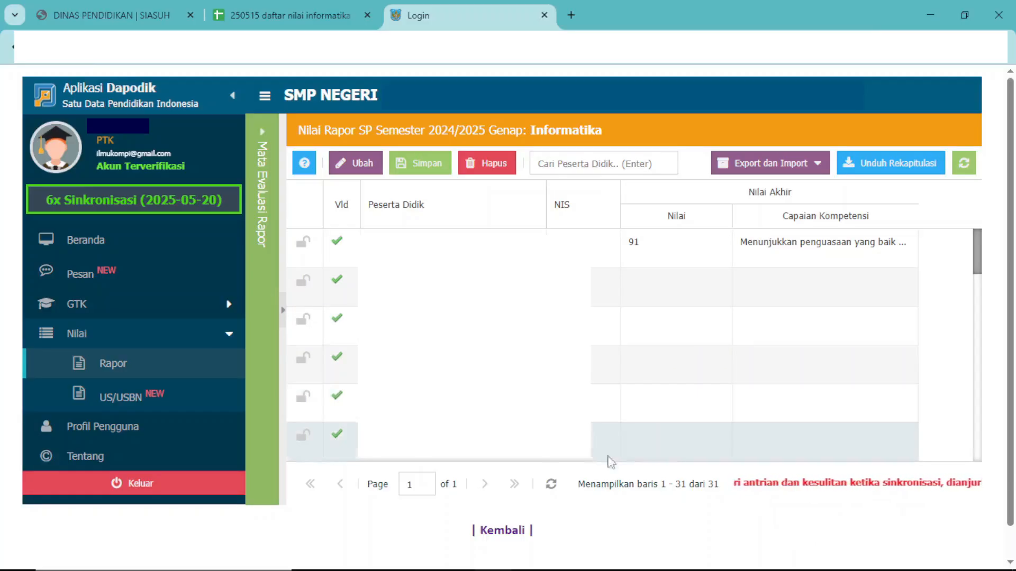
pyautogui.moveTo(562, 570)
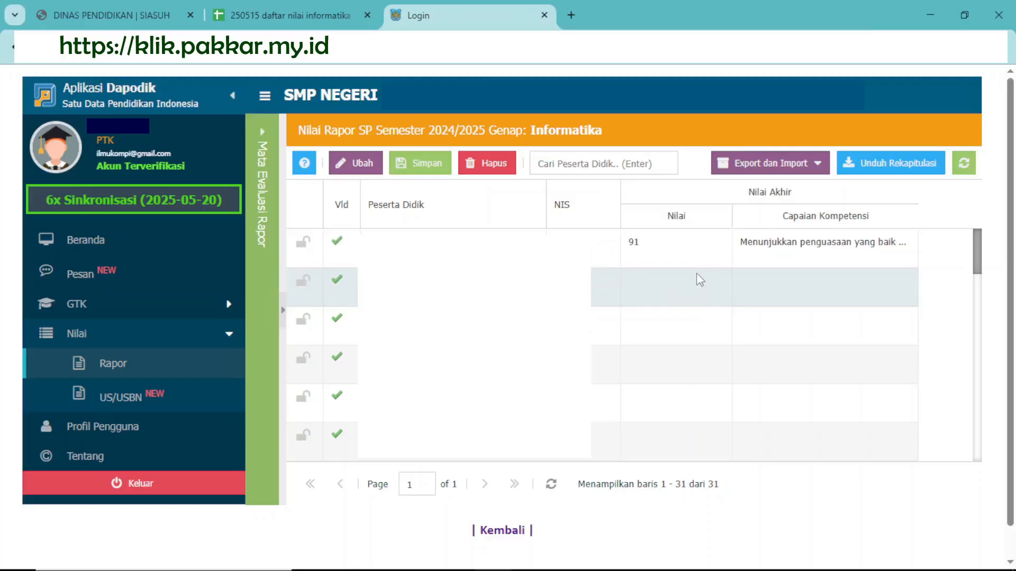
# Enter 95 as the Nilai of the second student and select that student's Capaian Kompetensi cell.
pyautogui.click(669, 291)
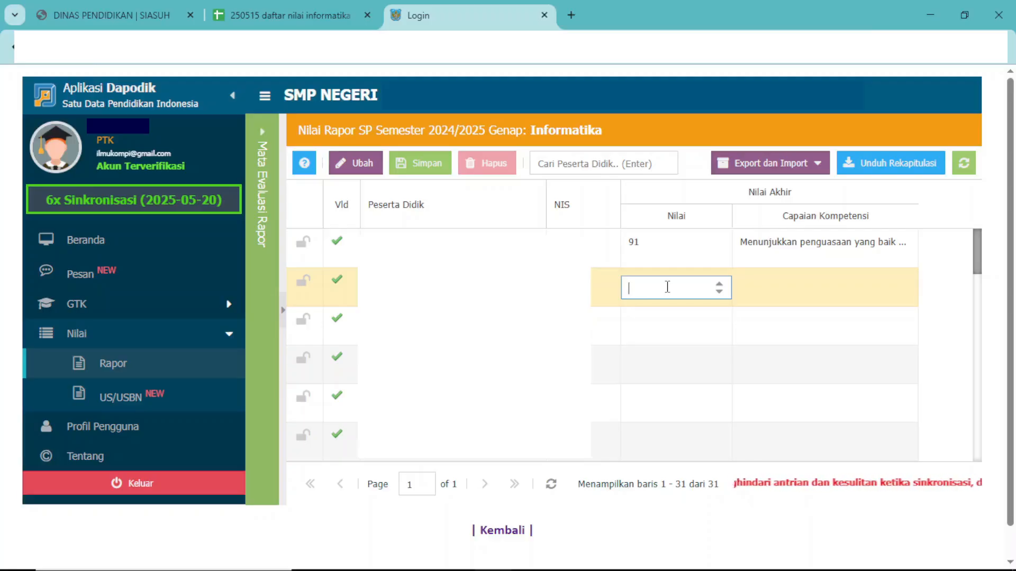
pyautogui.write('95')
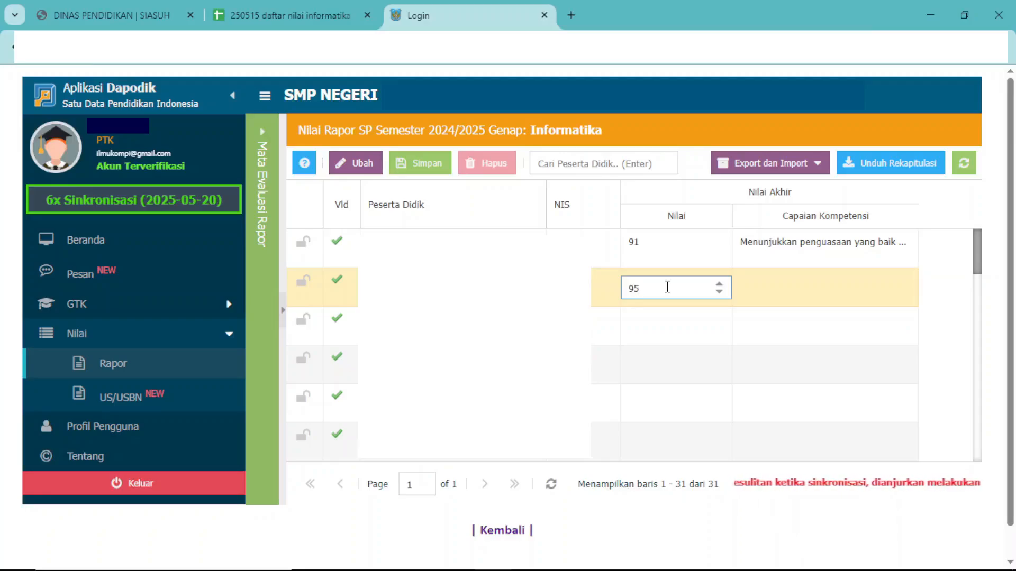
pyautogui.press('Return')
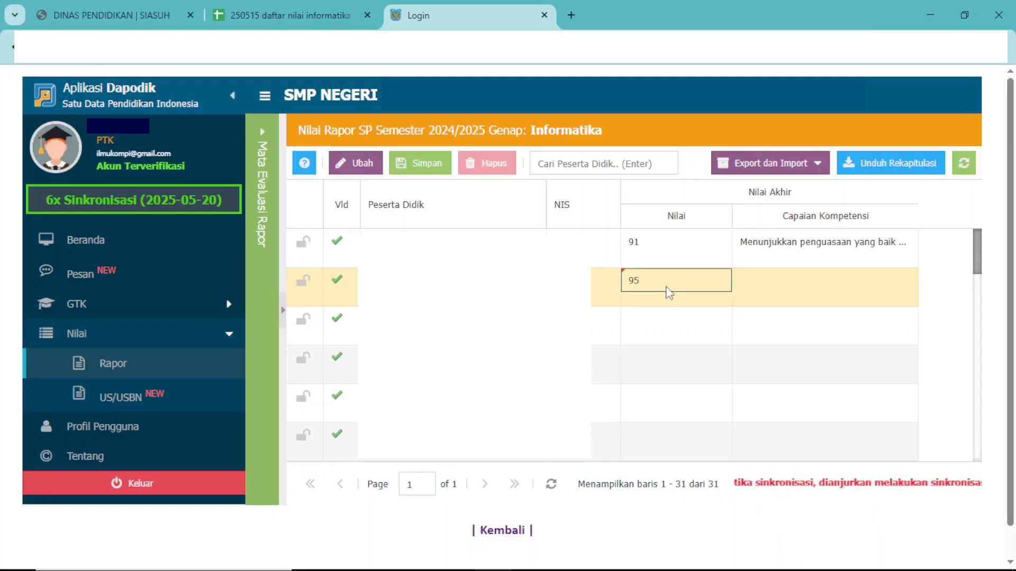
pyautogui.click(771, 286)
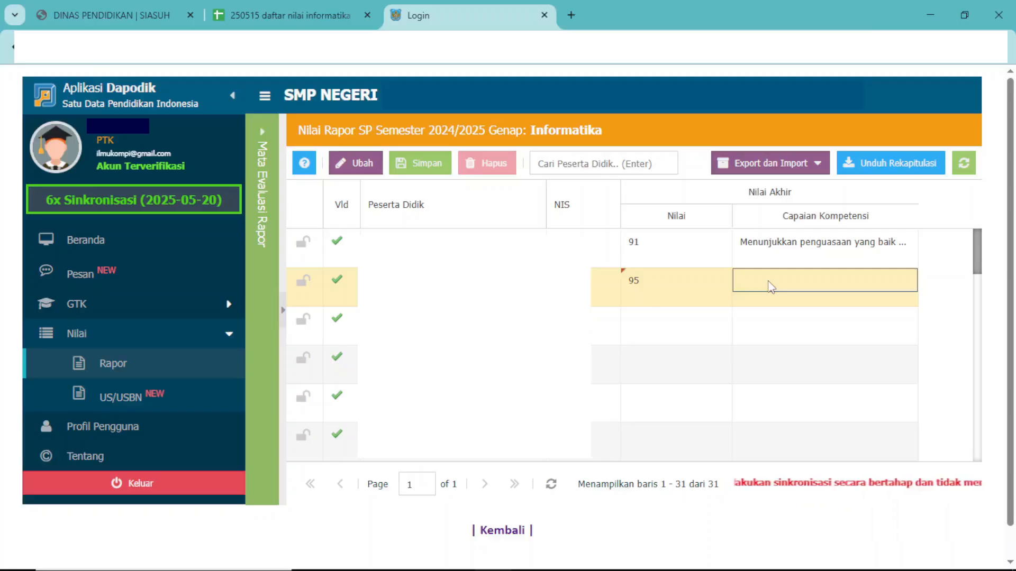
# Switch to the Informatika grade spreadsheet and copy the Capaian Kompetensi text of student 1 from cell D6 of sheet 9a.
pyautogui.click(284, 16)
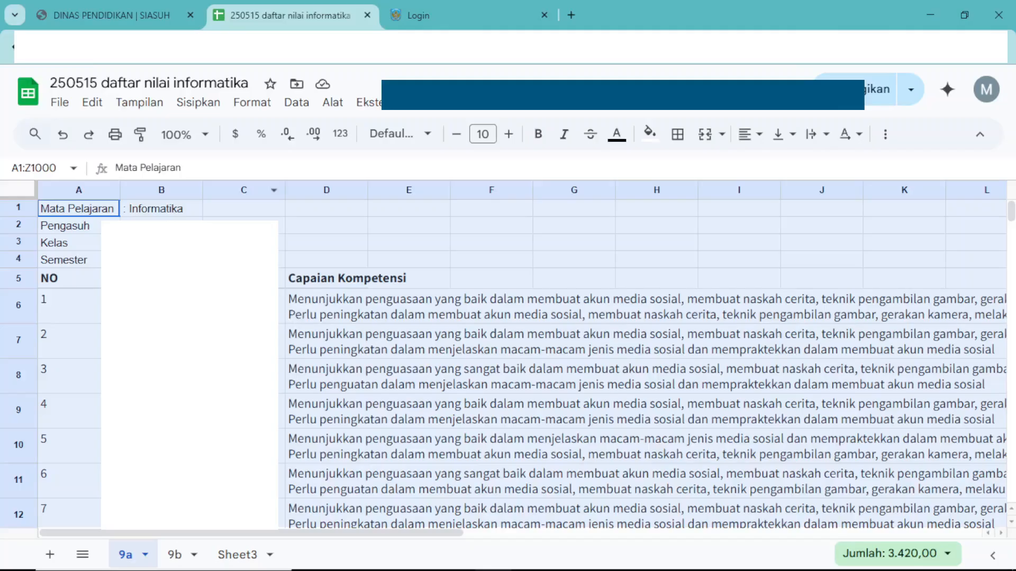
pyautogui.click(311, 350)
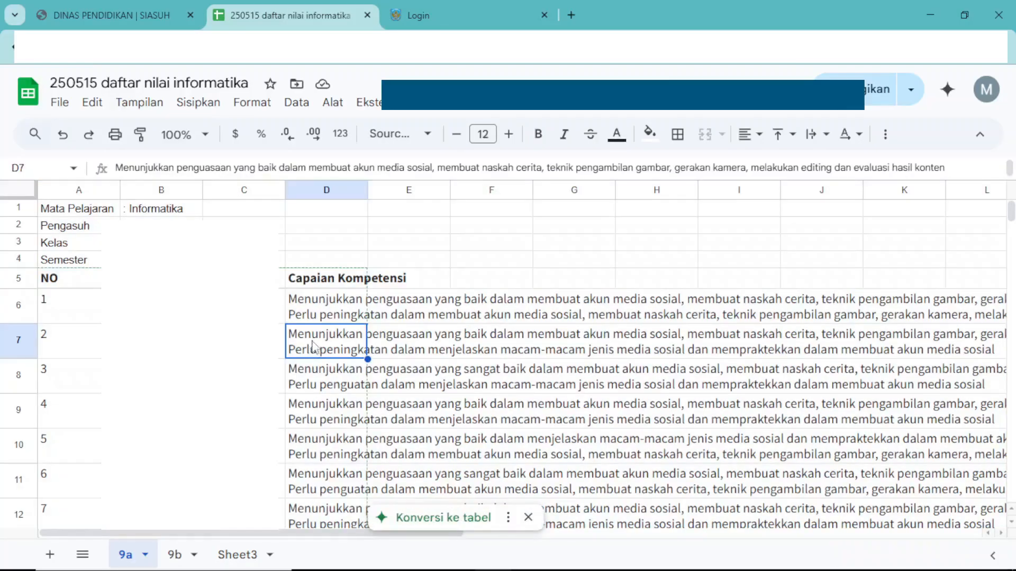
pyautogui.click(321, 374)
pyautogui.click(319, 312)
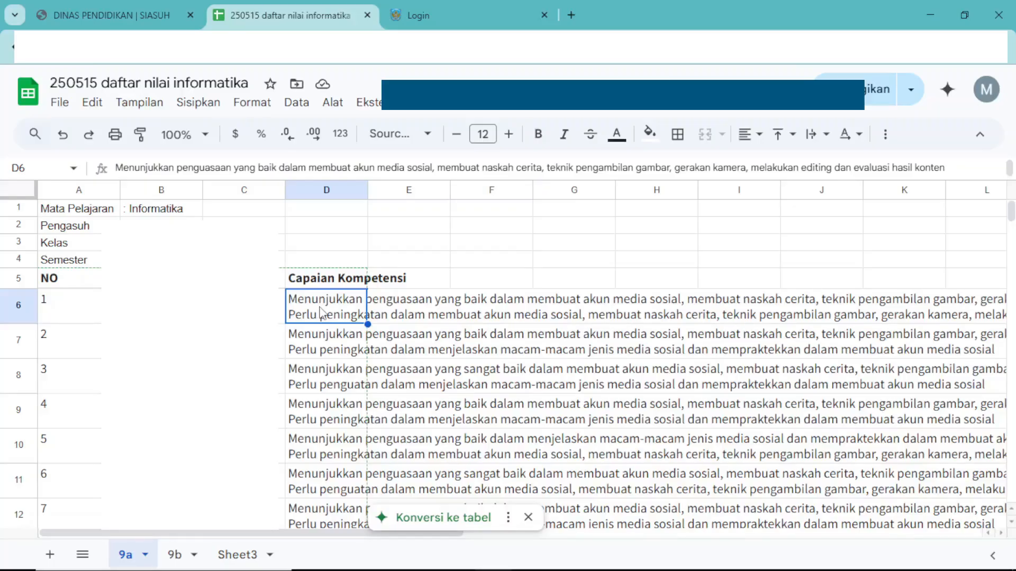
pyautogui.rightClick(318, 312)
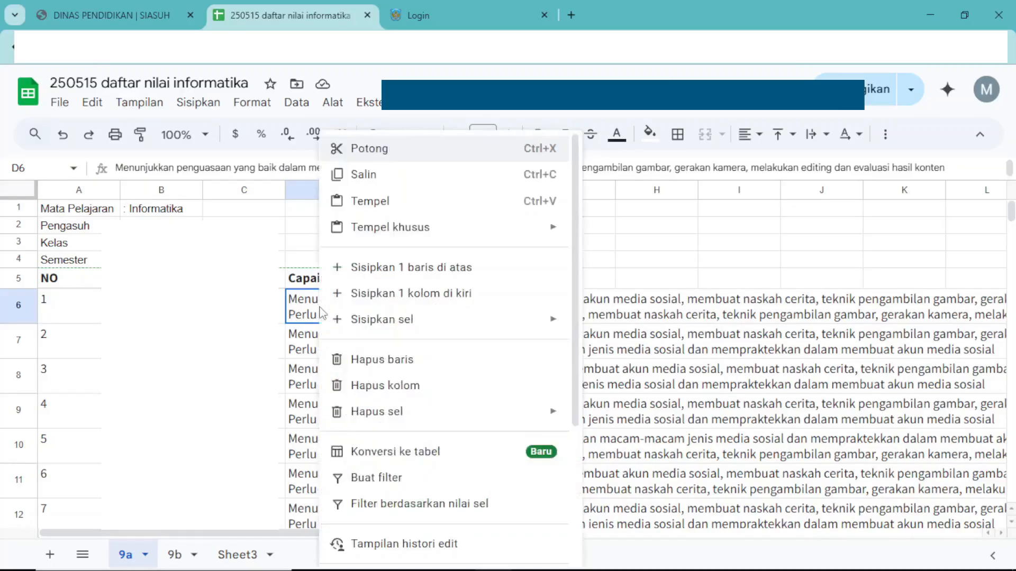
pyautogui.click(365, 177)
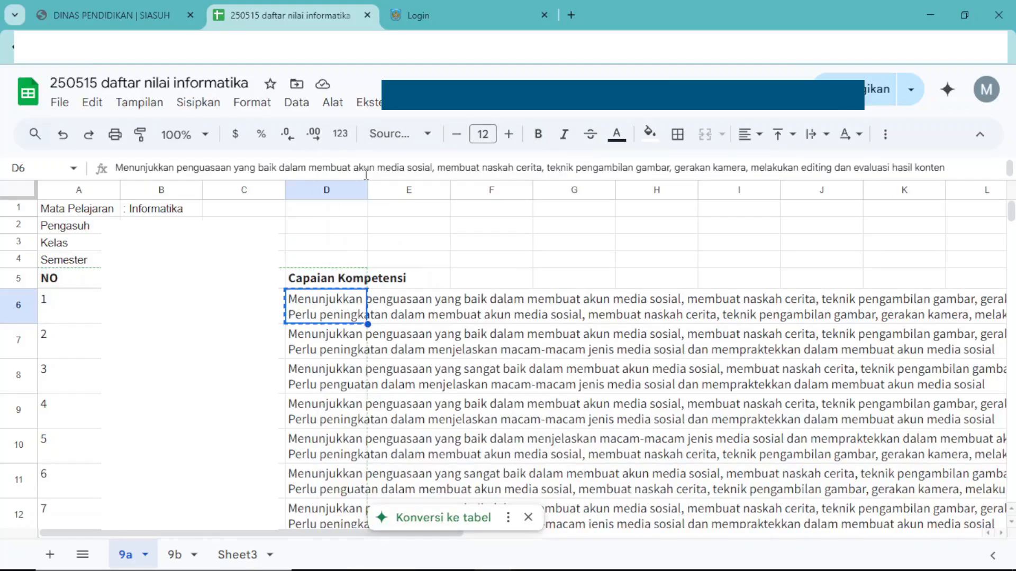
# Return to Dapodik, paste the copied text as the second student's Capaian Kompetensi and save the grade row.
pyautogui.click(460, 17)
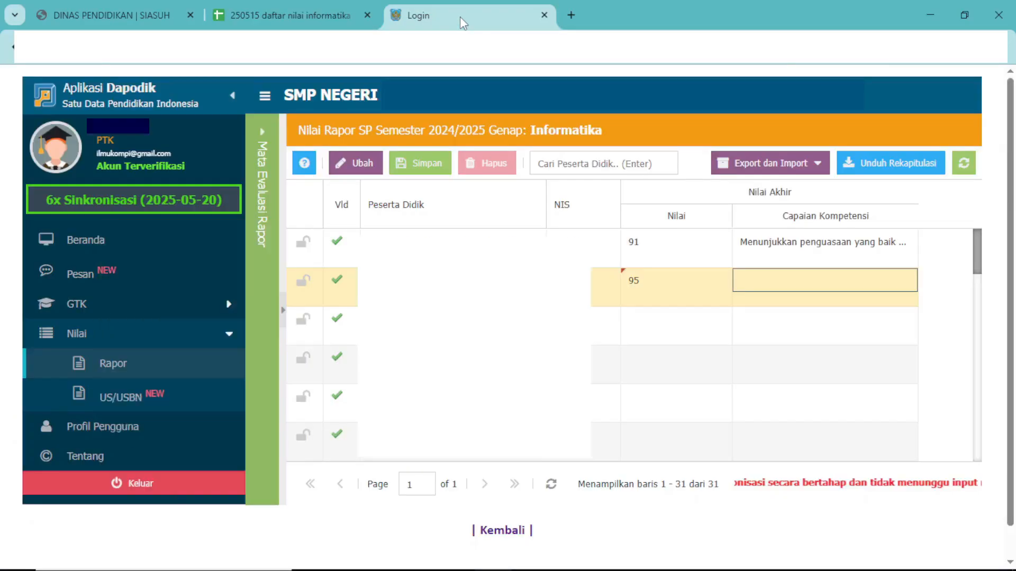
pyautogui.click(792, 286)
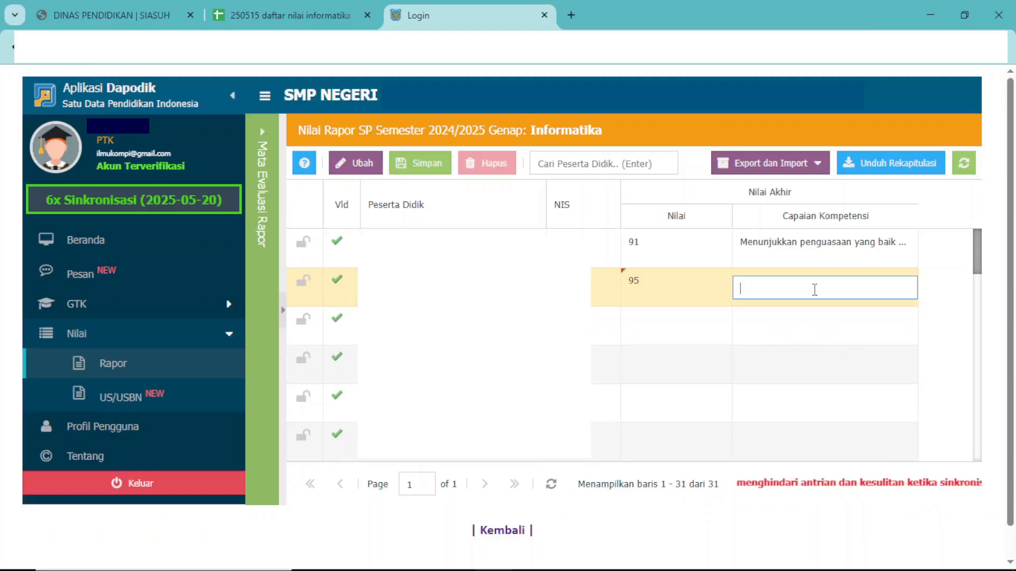
pyautogui.hotkey('ctrl', 'v')
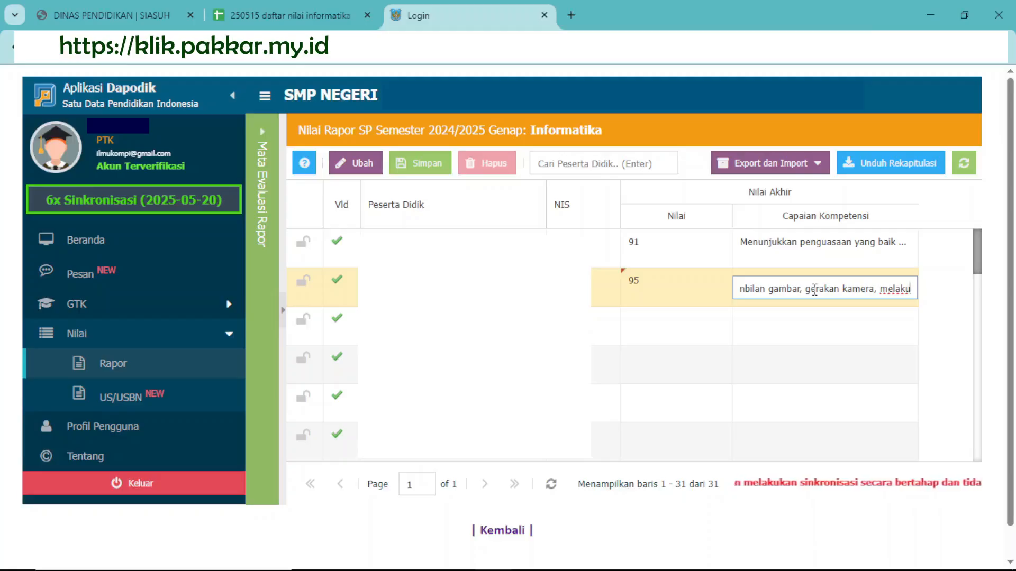
pyautogui.click(953, 295)
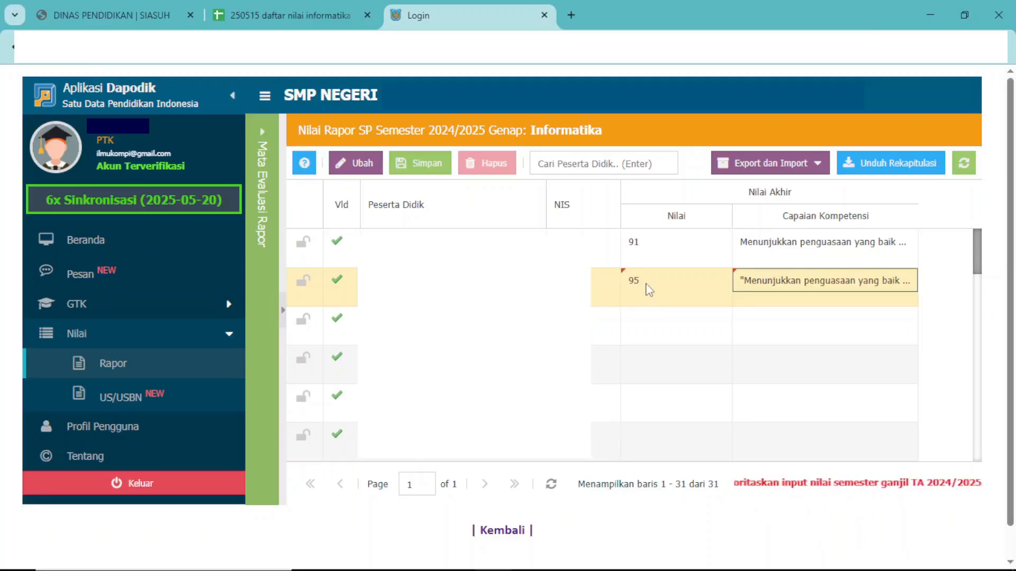
pyautogui.click(416, 166)
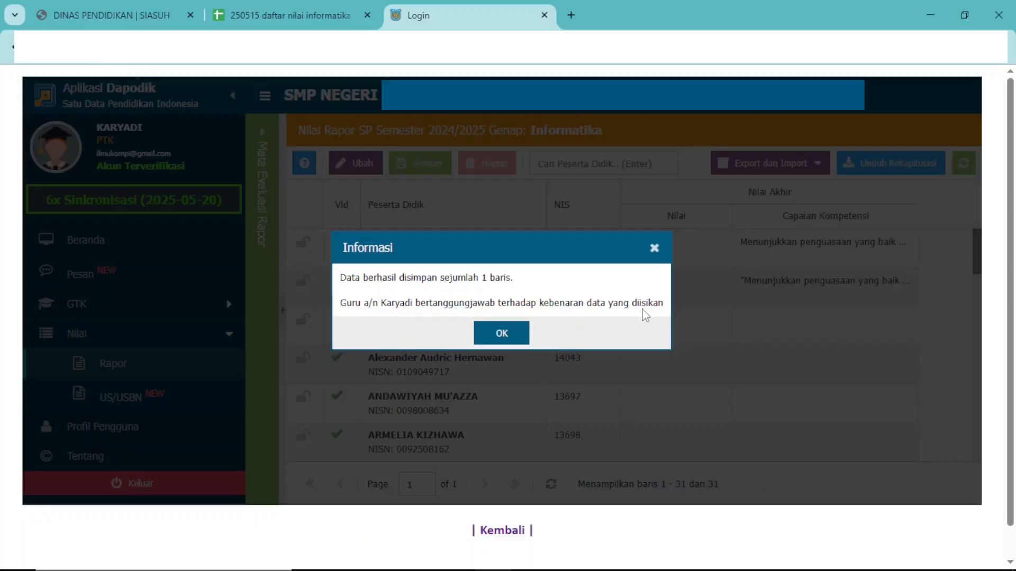
pyautogui.click(498, 333)
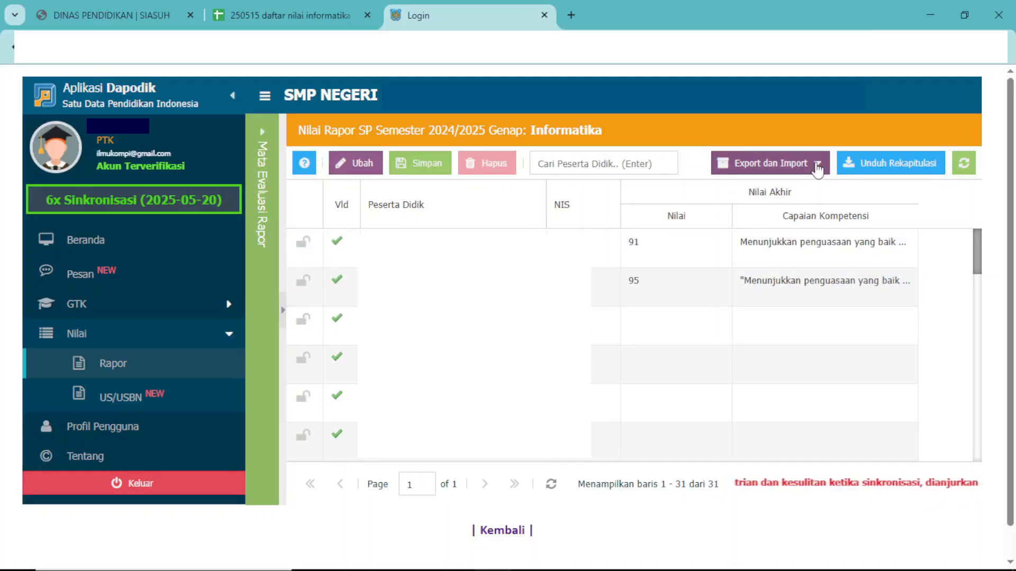
# Download the Excel import format for the class 9A Informatika grades and open format-nilai-rapor-20242-9A-Informatika (2).xlsx from Downloads in Excel.
pyautogui.click(817, 164)
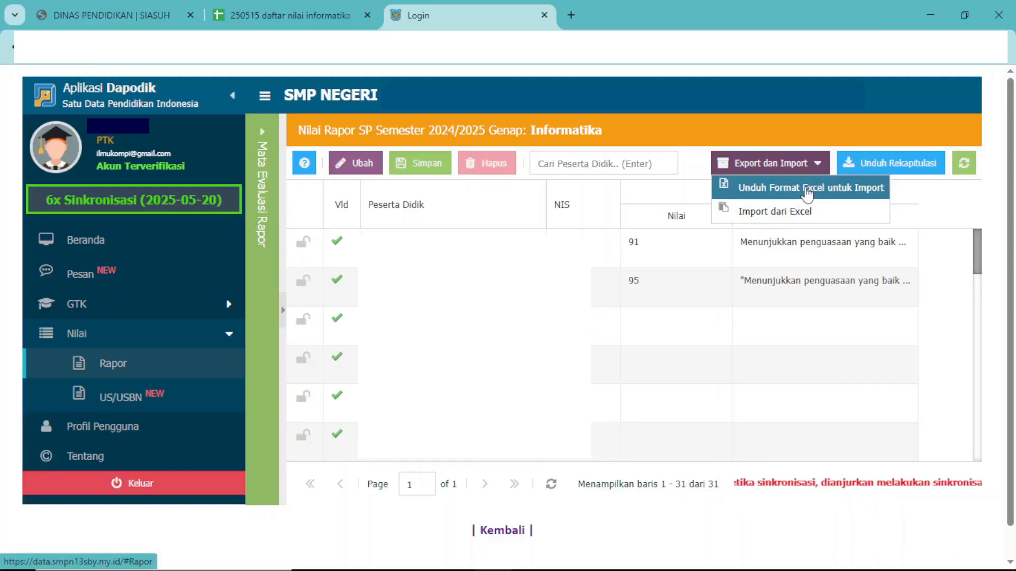
pyautogui.click(807, 189)
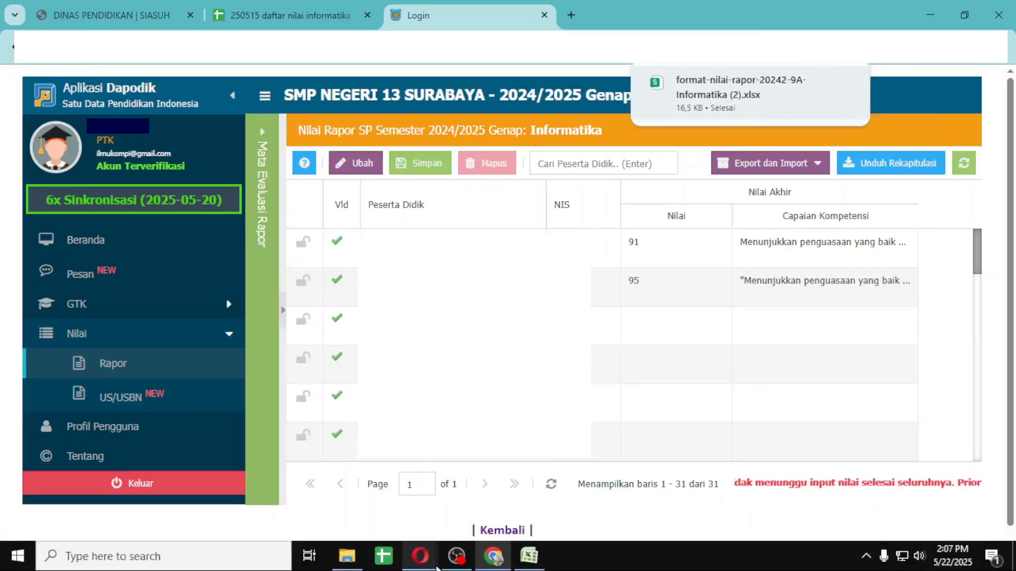
pyautogui.click(531, 557)
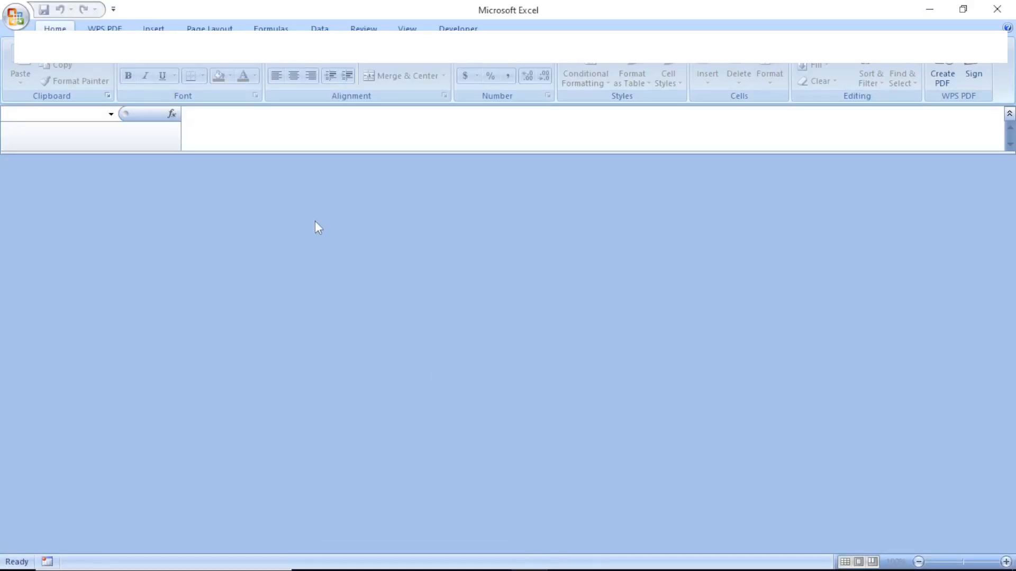
pyautogui.click(18, 19)
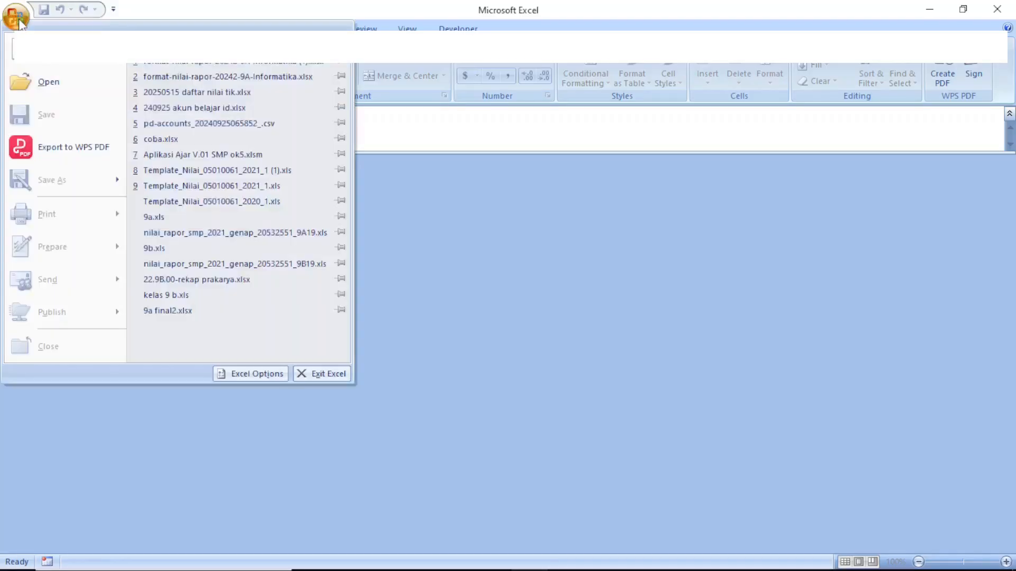
pyautogui.click(27, 86)
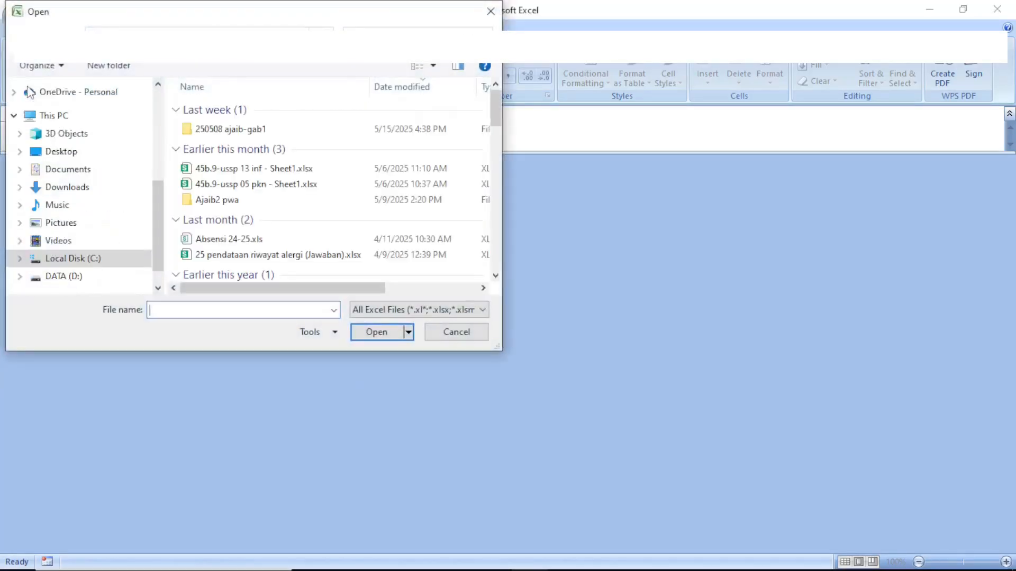
pyautogui.click(67, 195)
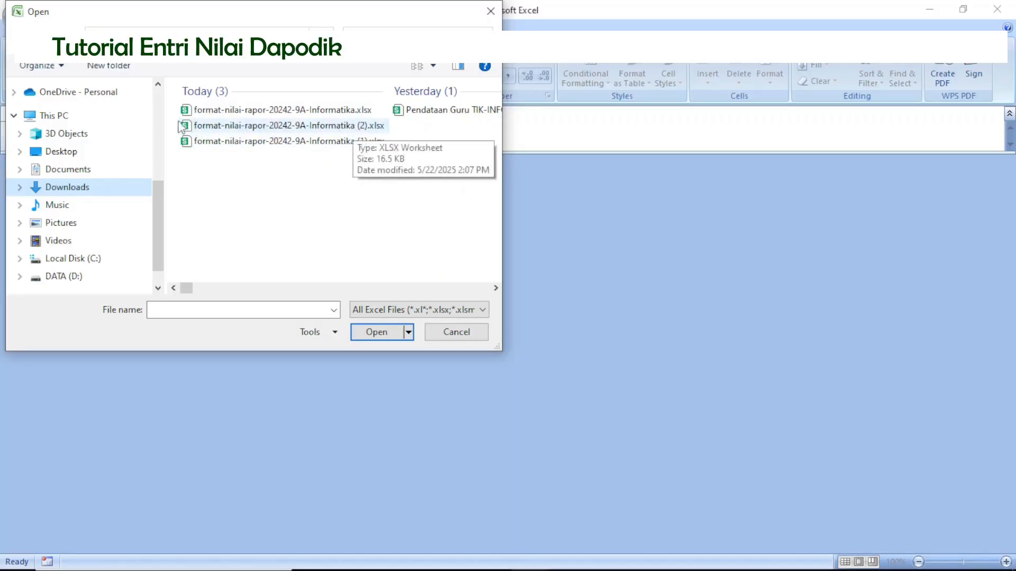
pyautogui.click(202, 132)
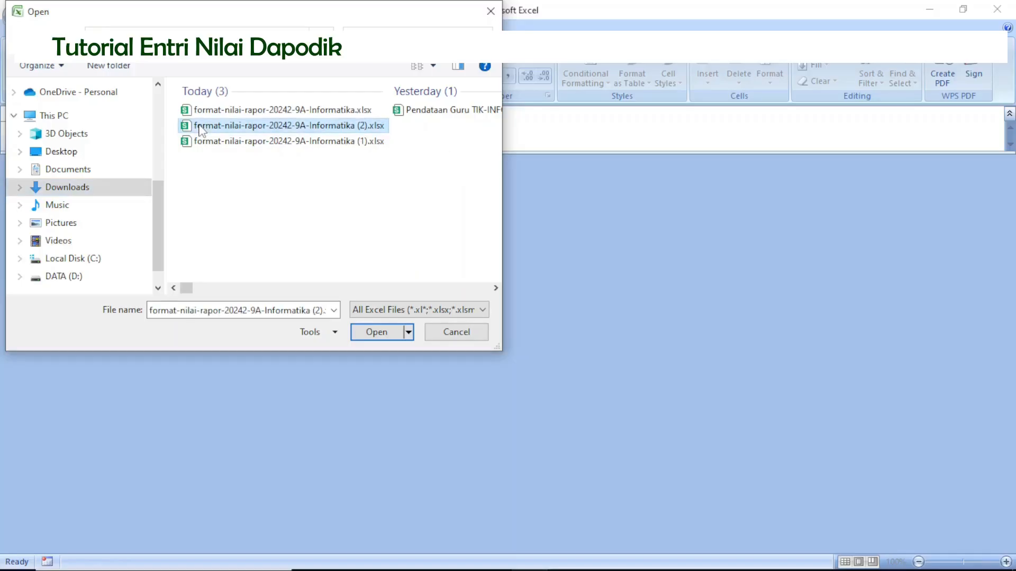
pyautogui.click(374, 333)
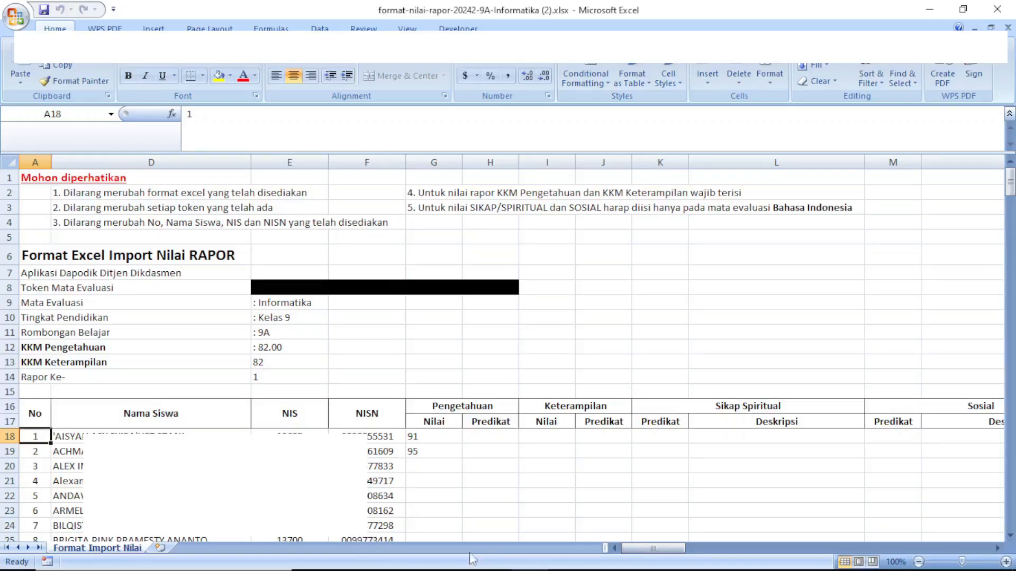
# Select the first Nilai Akhir cell C6 on sheet 9a of the grade spreadsheet and the first Pengetahuan Nilai cell G18 in the Excel import workbook.
pyautogui.moveTo(443, 569)
pyautogui.click(493, 557)
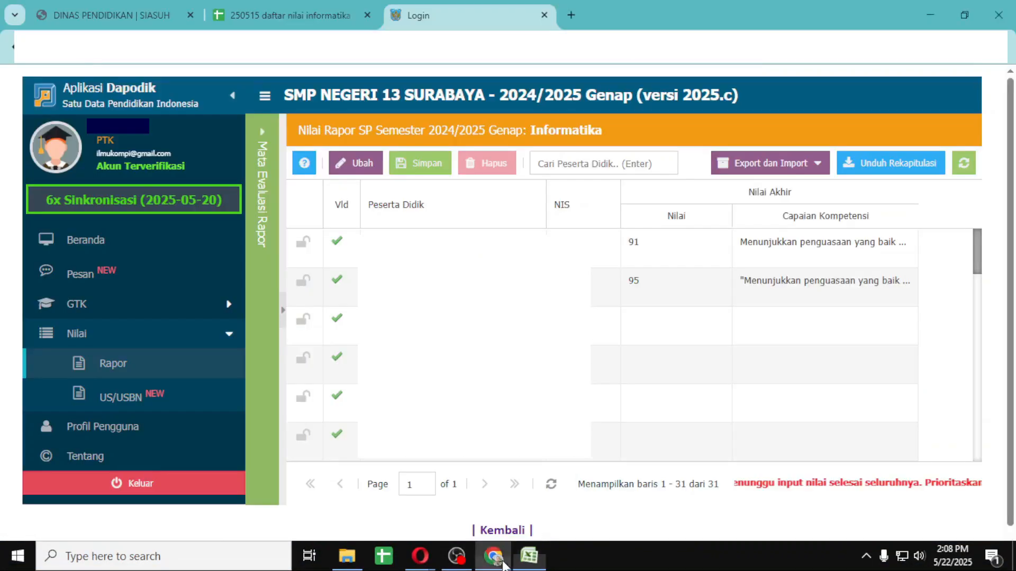
pyautogui.click(285, 16)
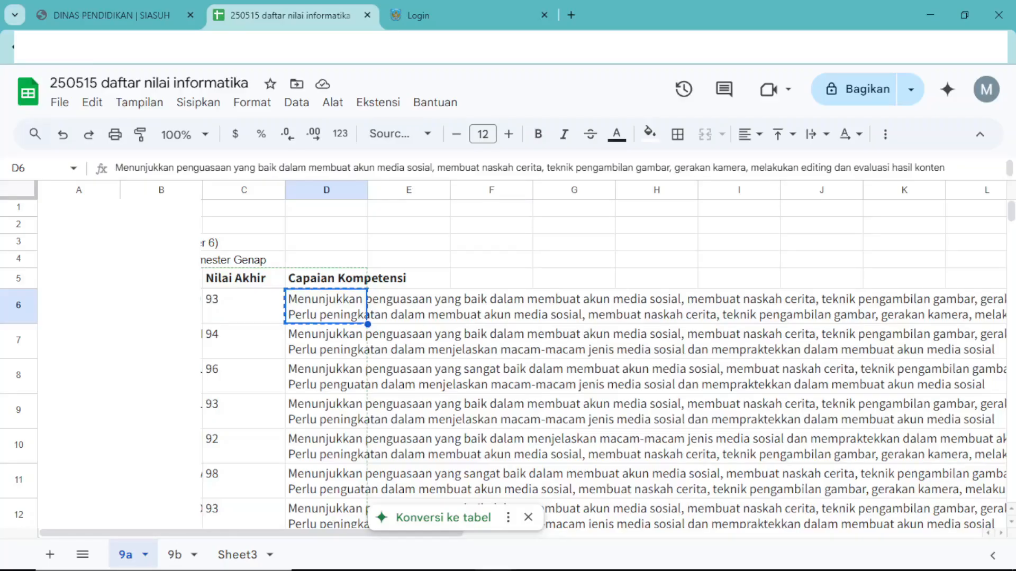
pyautogui.click(250, 313)
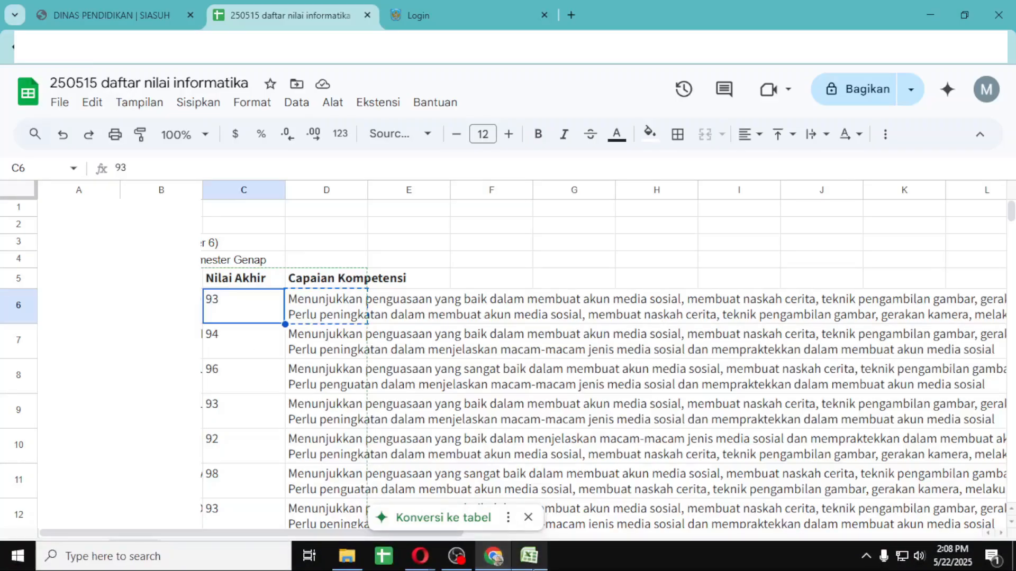
pyautogui.click(532, 555)
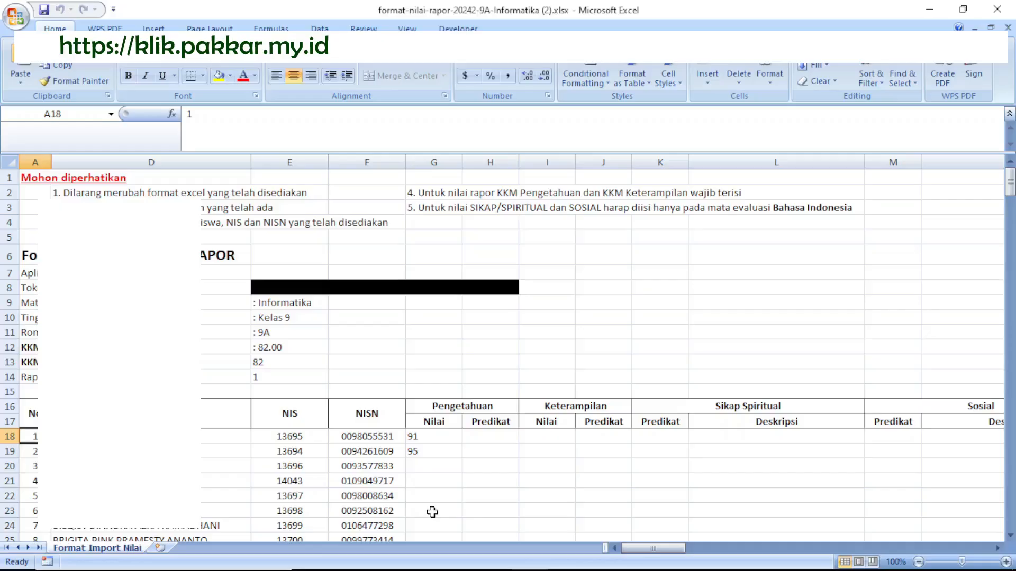
pyautogui.click(440, 438)
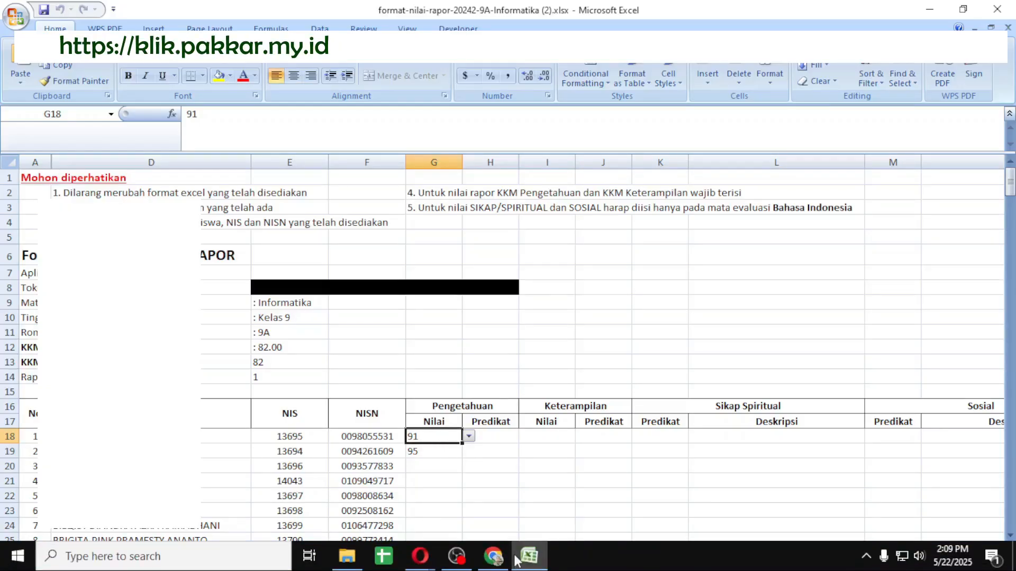
pyautogui.moveTo(528, 557)
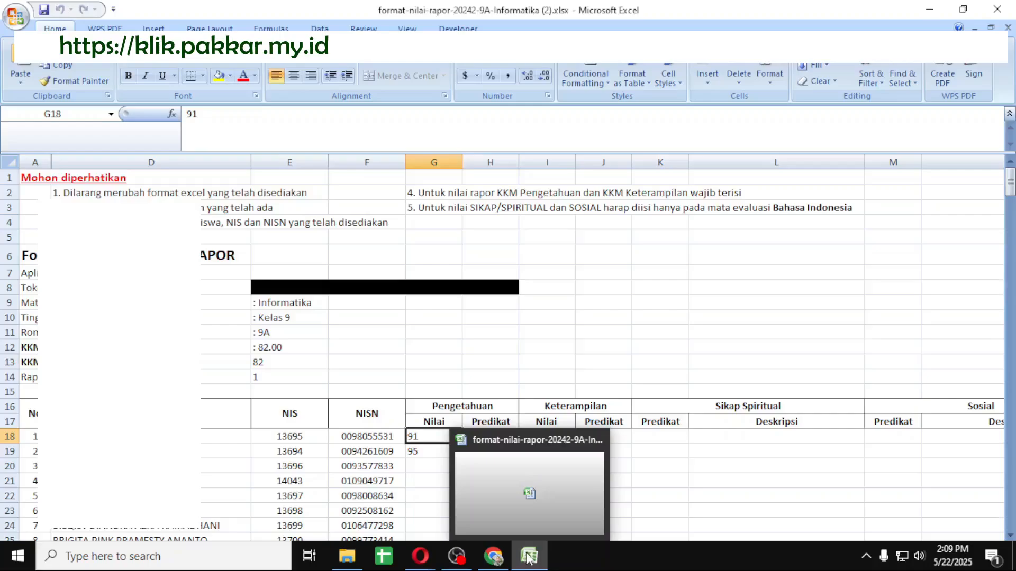
# Switch back to the grade spreadsheet in Chrome and copy all Nilai Akhir values, C6:C36, of sheet 9a.
pyautogui.click(493, 557)
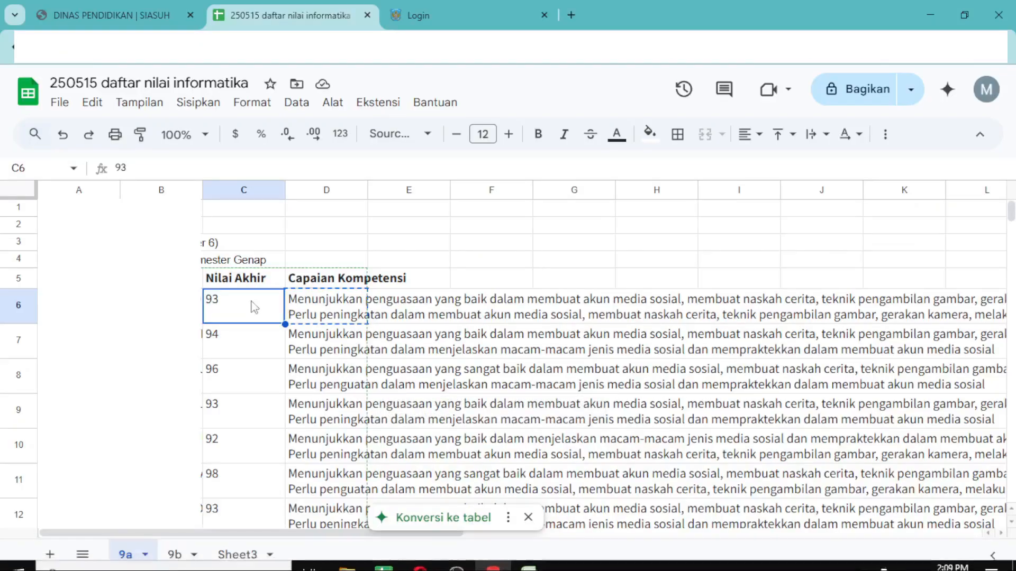
pyautogui.scroll(-20, 227, 305)
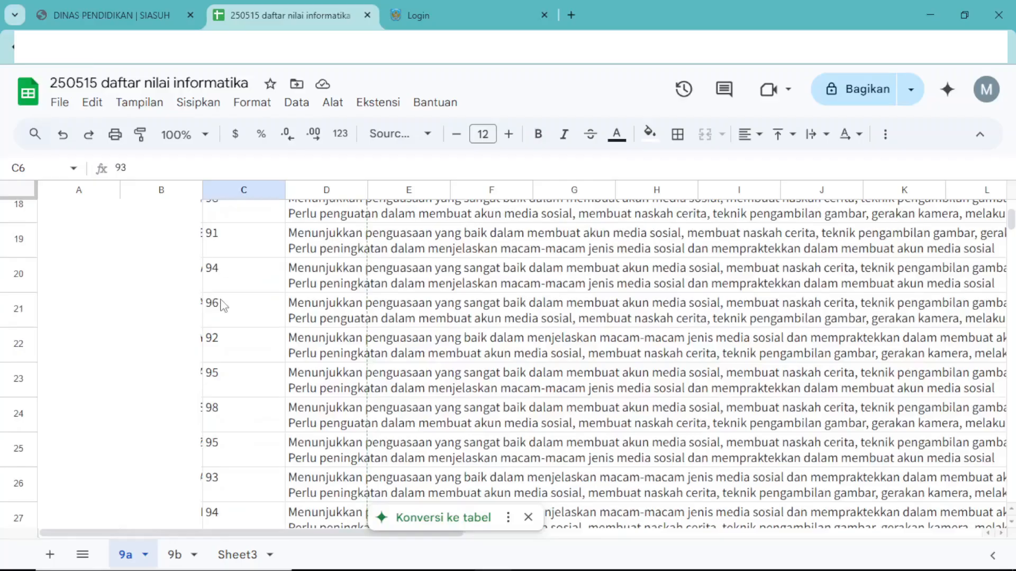
pyautogui.scroll(3, 231, 305)
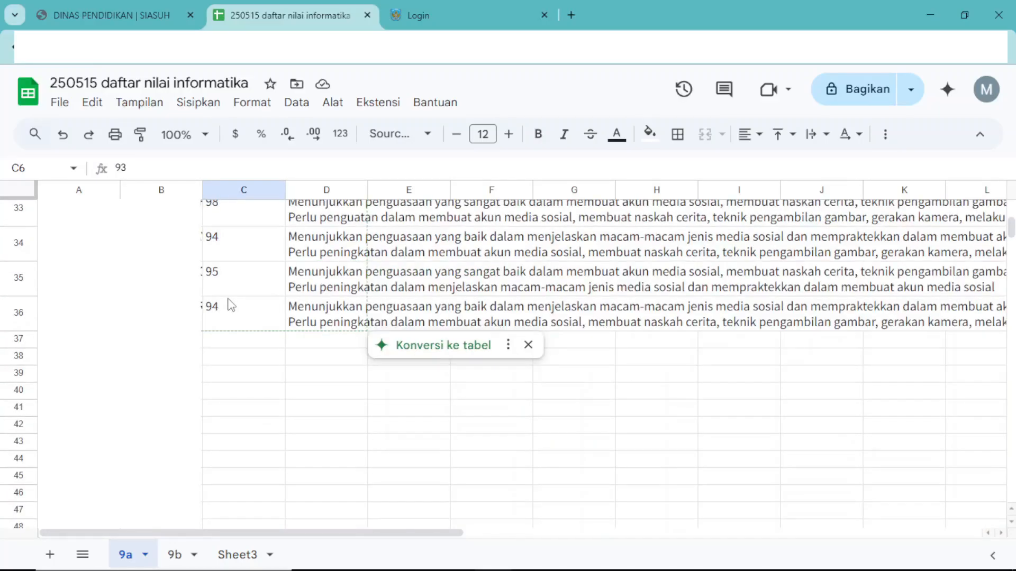
pyautogui.keyDown('shift'); pyautogui.click(249, 320); pyautogui.keyUp('shift')
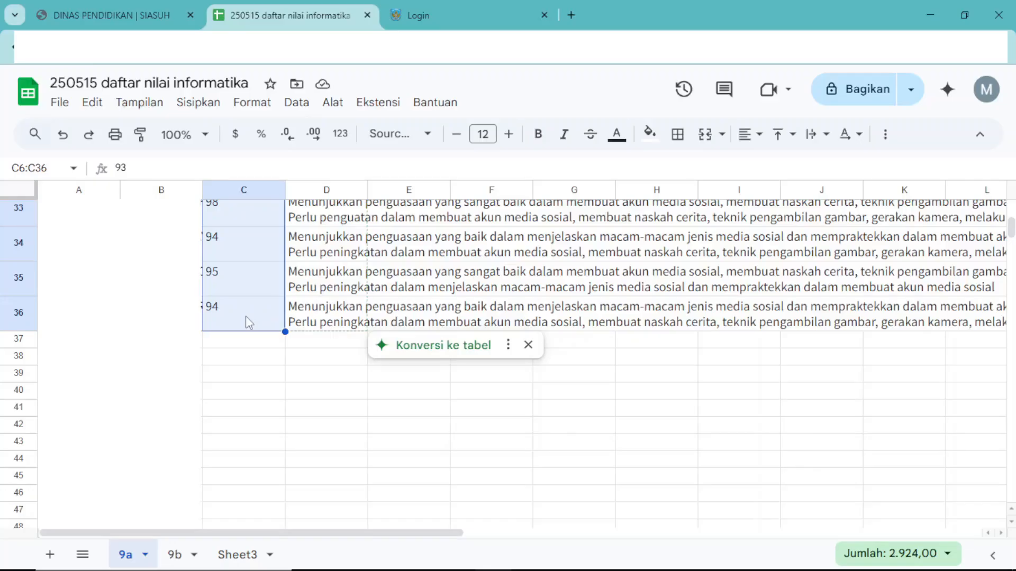
pyautogui.rightClick(246, 316)
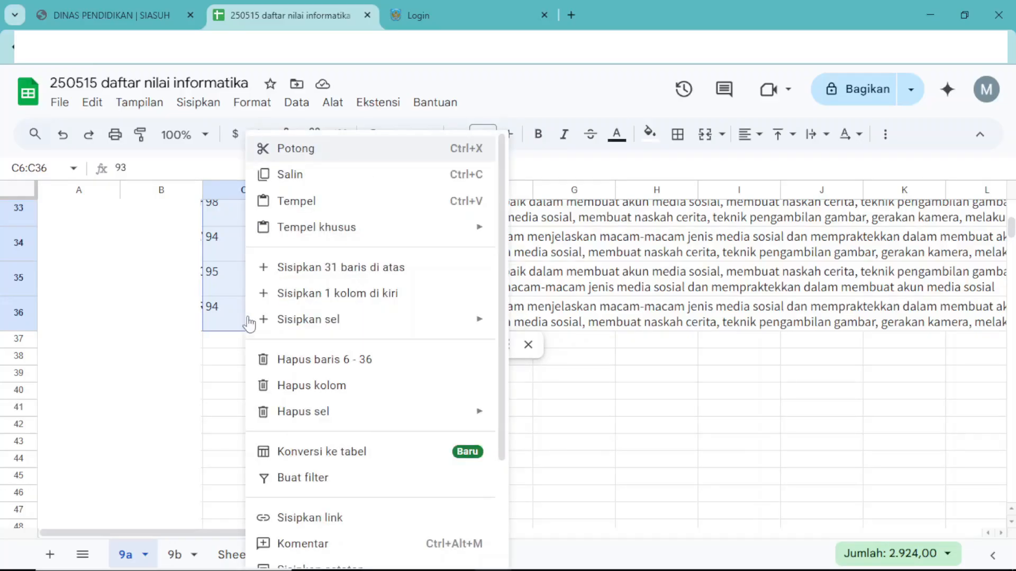
pyautogui.click(293, 175)
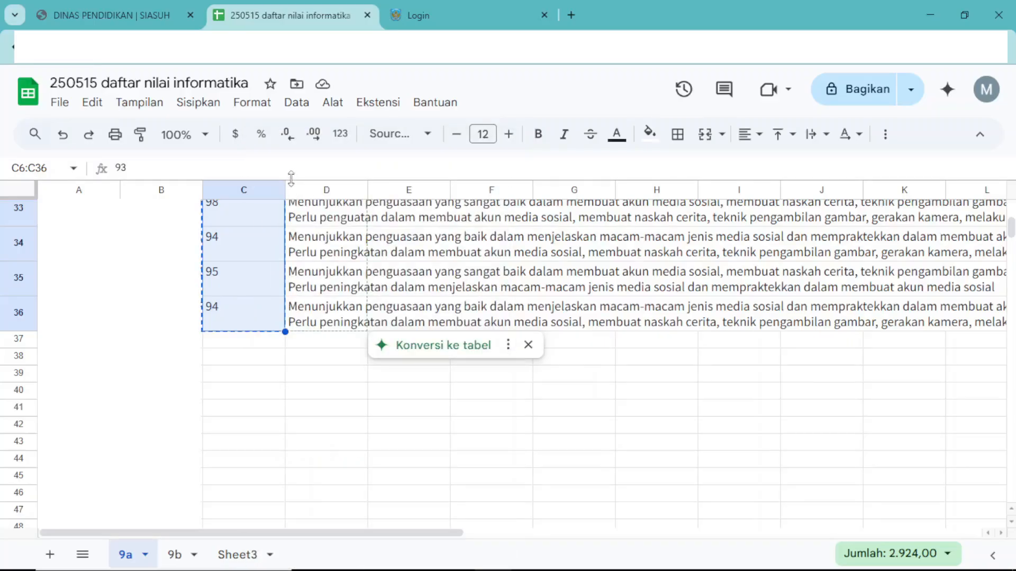
# Return to the Excel import workbook and paste the copied grades as Text with Paste Special, starting at Pengetahuan Nilai cell G18.
pyautogui.moveTo(464, 568)
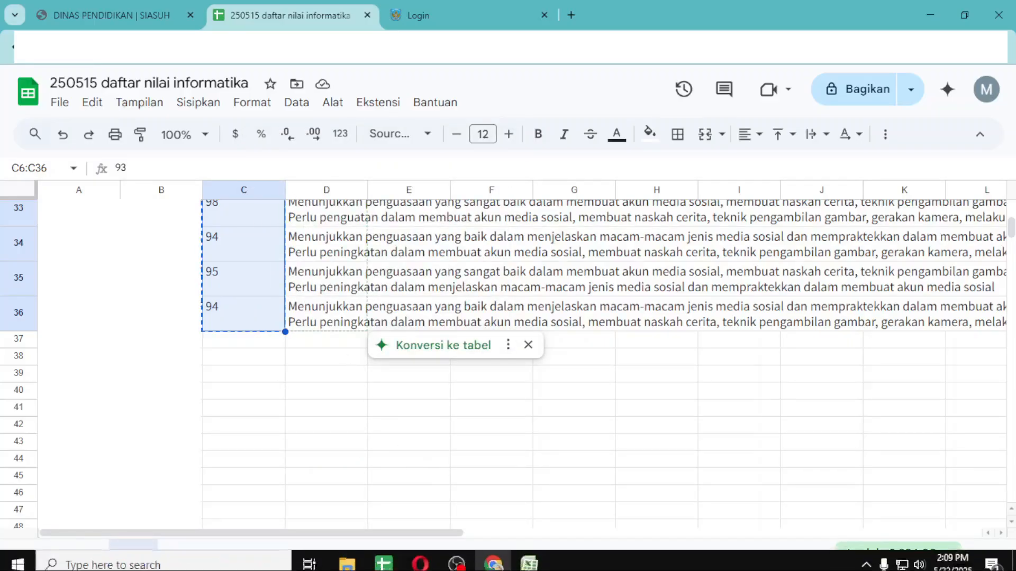
pyautogui.click(529, 564)
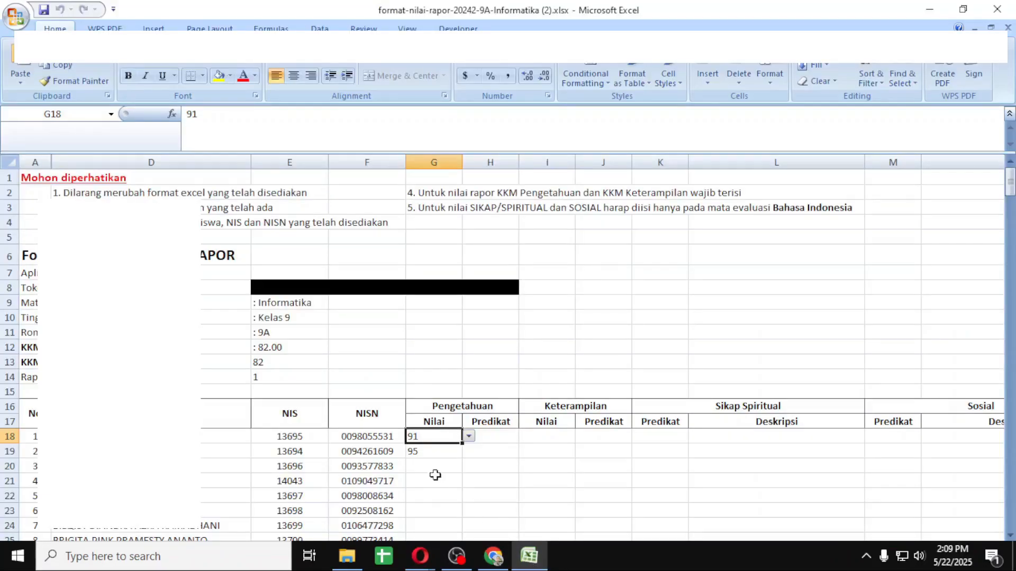
pyautogui.click(424, 435)
pyautogui.click(424, 435)
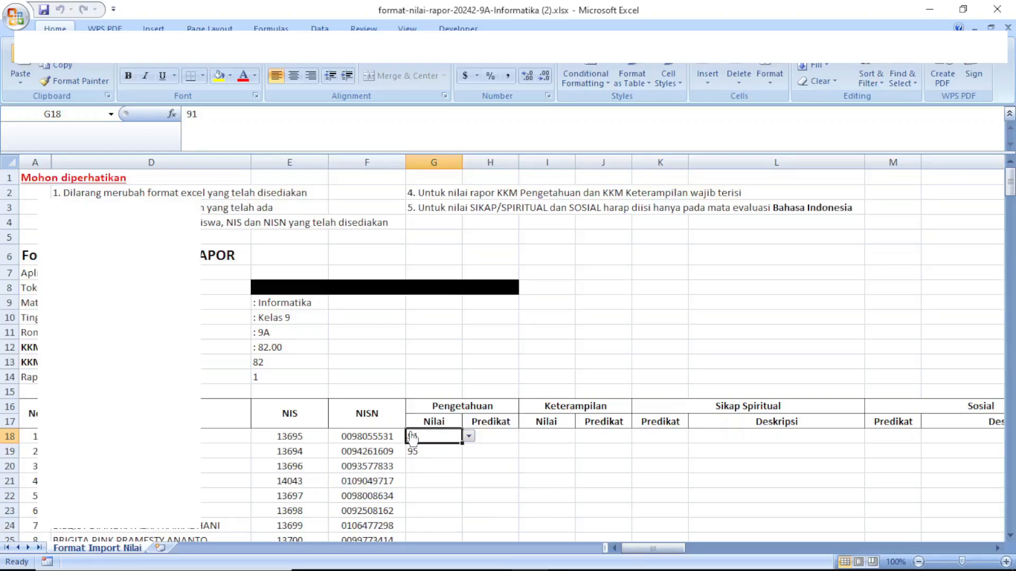
pyautogui.click(19, 84)
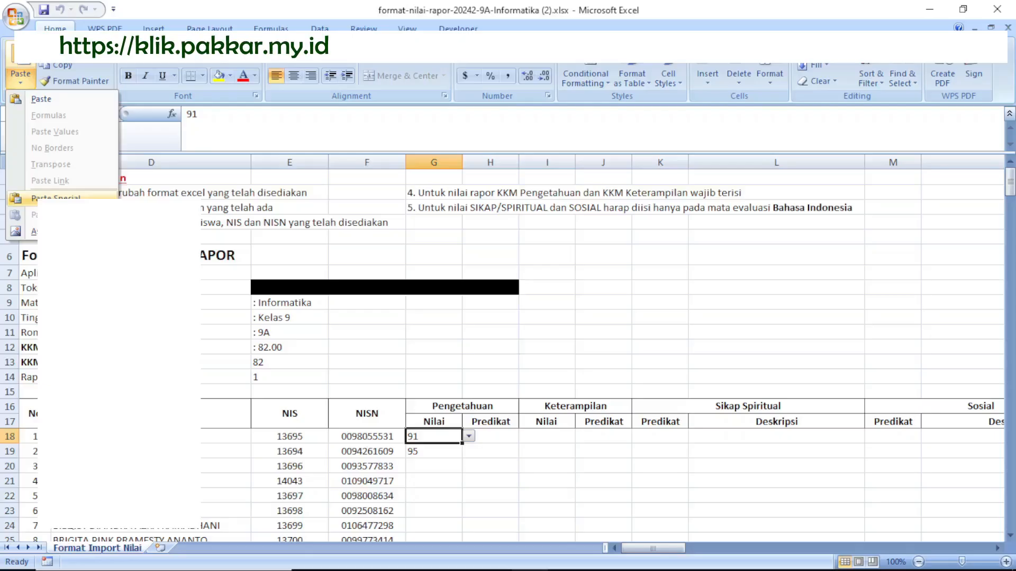
pyautogui.click(56, 198)
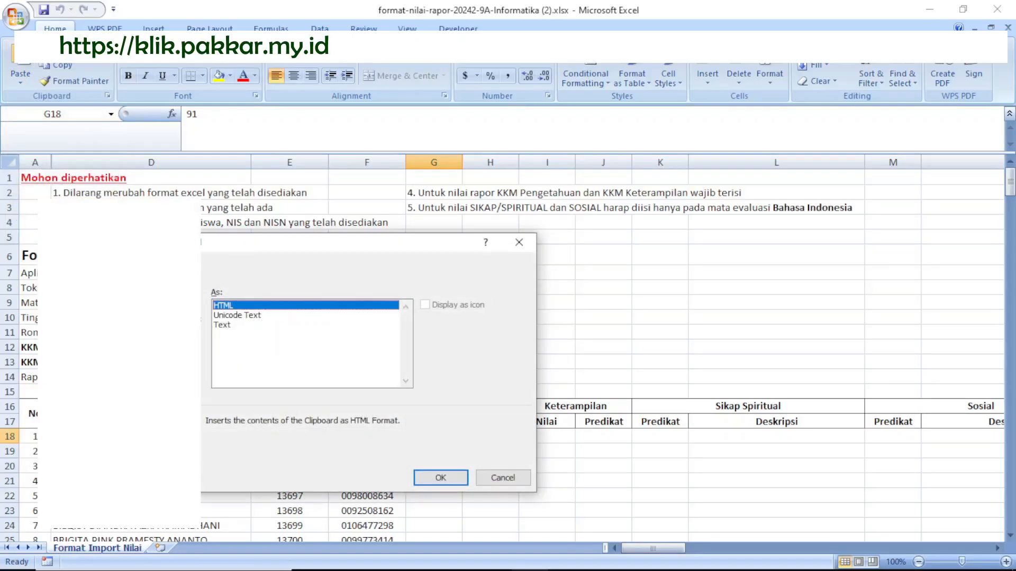
pyautogui.click(225, 326)
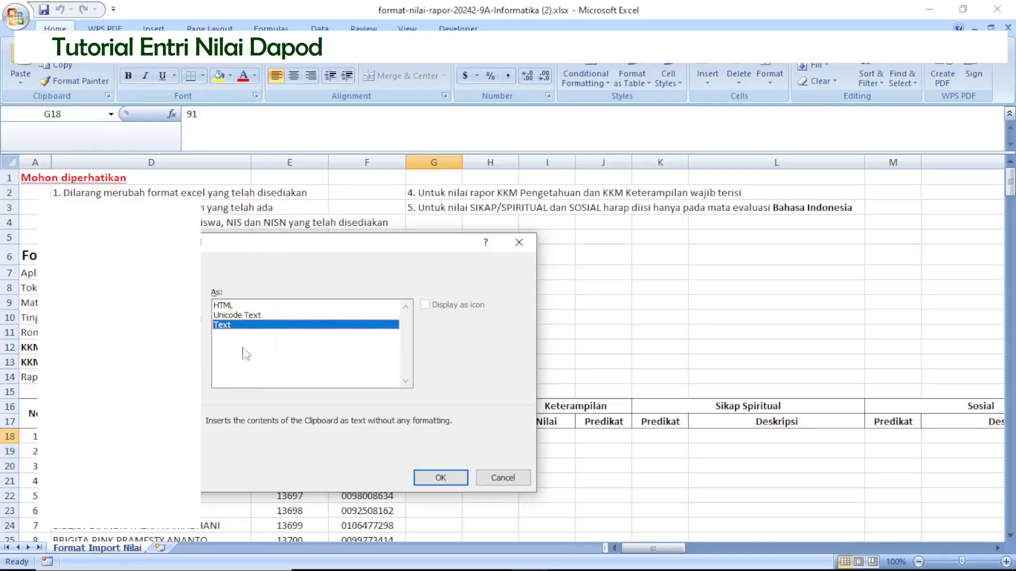
pyautogui.click(441, 478)
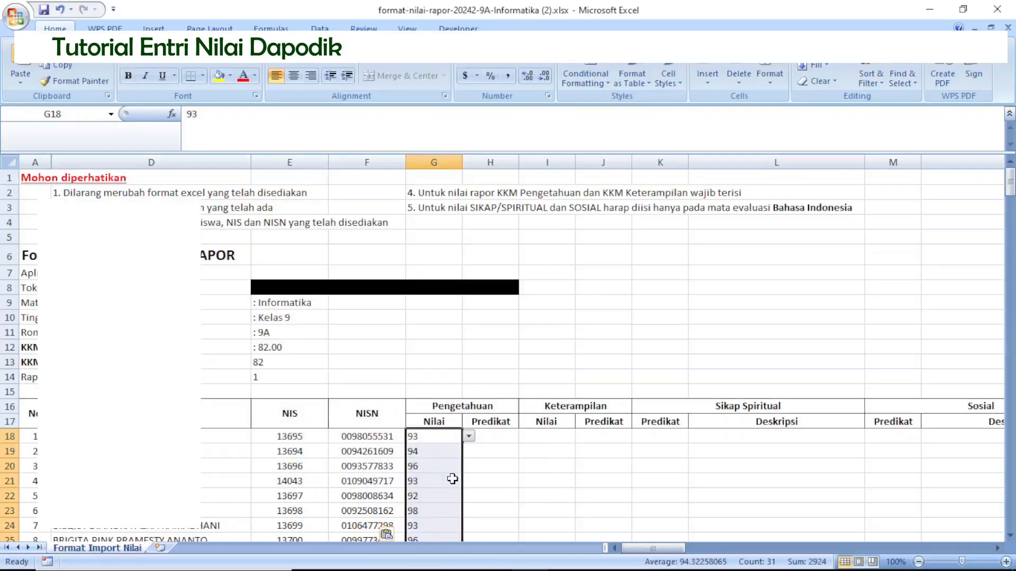
# Check the pasted Nilai column down to the last student in row 48 and save the import workbook.
pyautogui.scroll(-5, 677, 482)
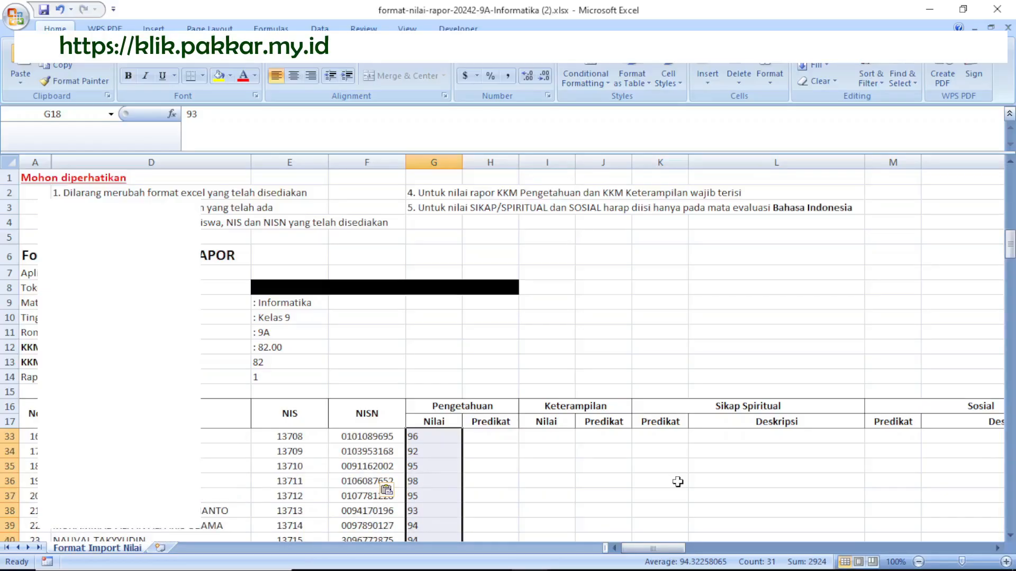
pyautogui.scroll(-3, 677, 482)
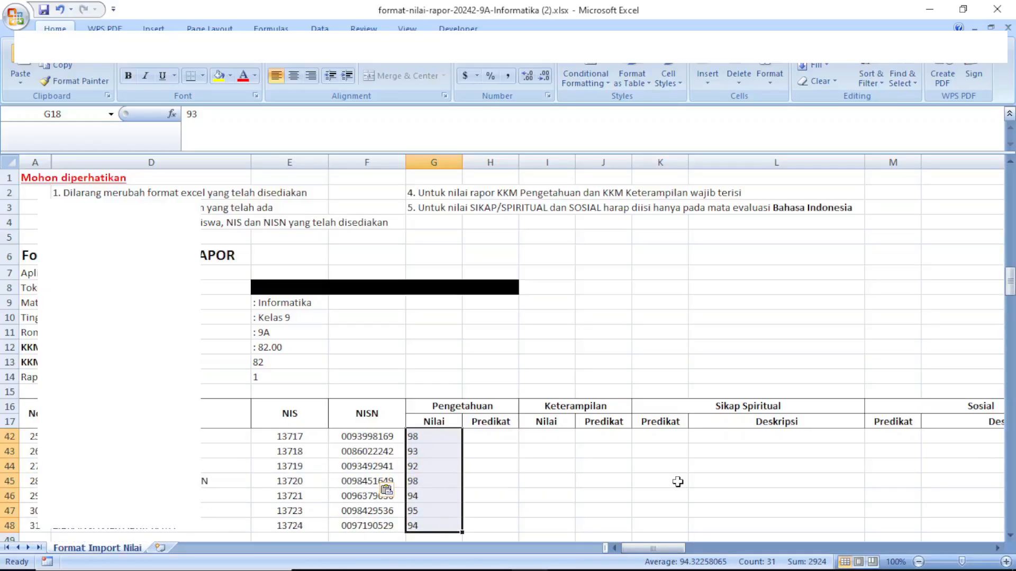
pyautogui.scroll(8, 678, 482)
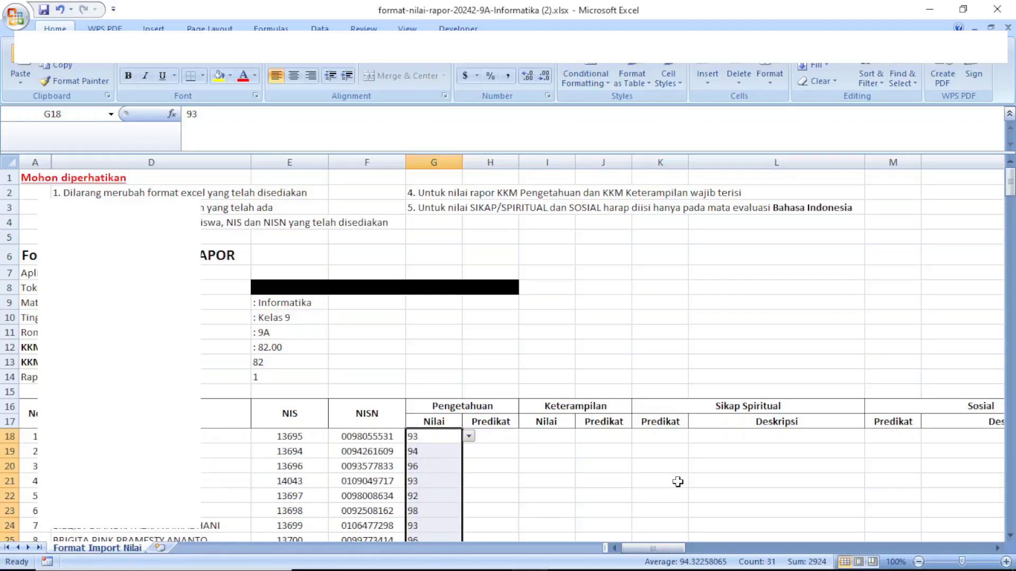
pyautogui.click(41, 13)
pyautogui.hotkey('alt', 'Down')
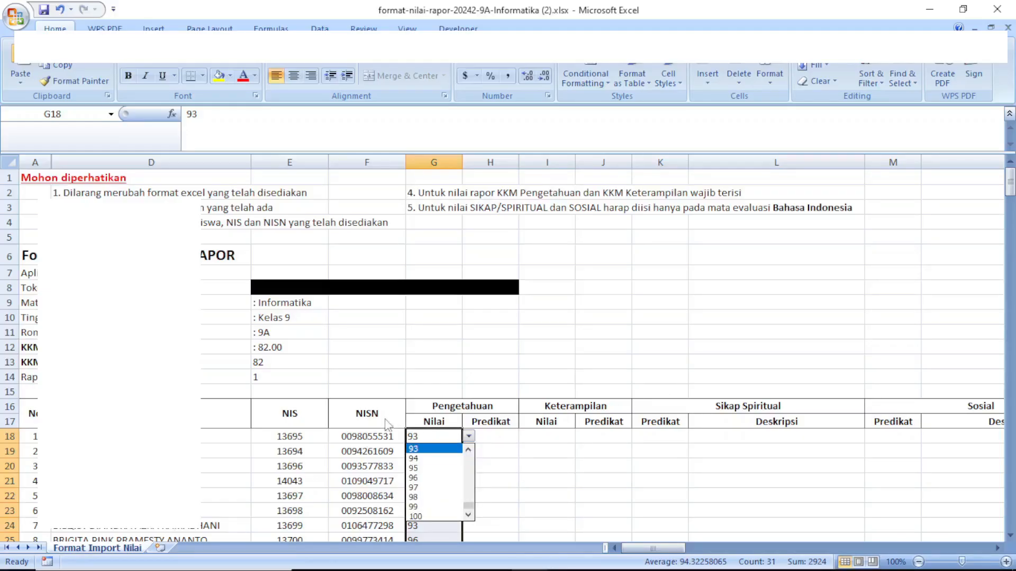
pyautogui.press('Escape')
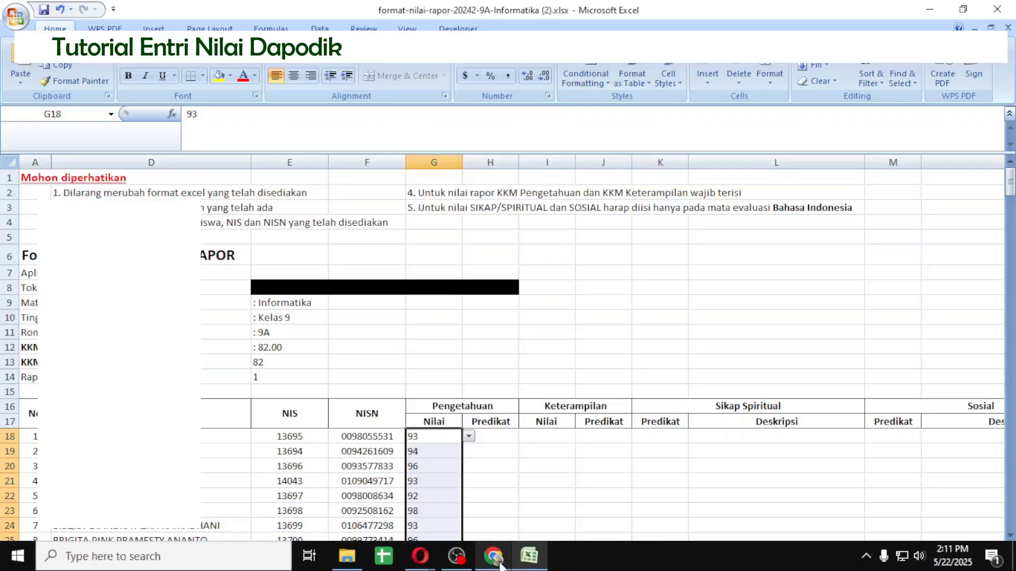
# Switch to Dapodik in Chrome and open the Excel import dialog for the Informatika report grades.
pyautogui.moveTo(500, 565)
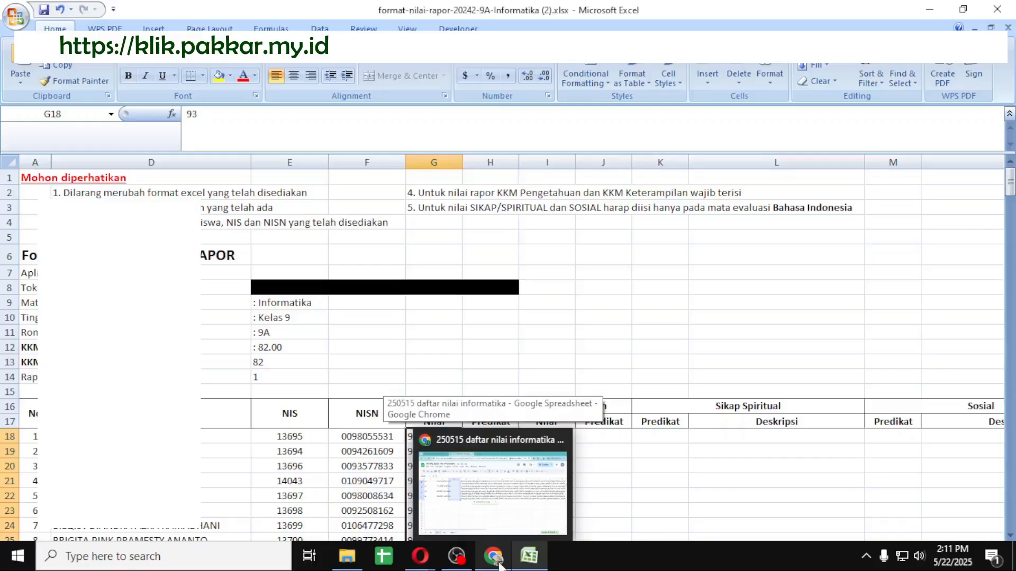
pyautogui.click(500, 565)
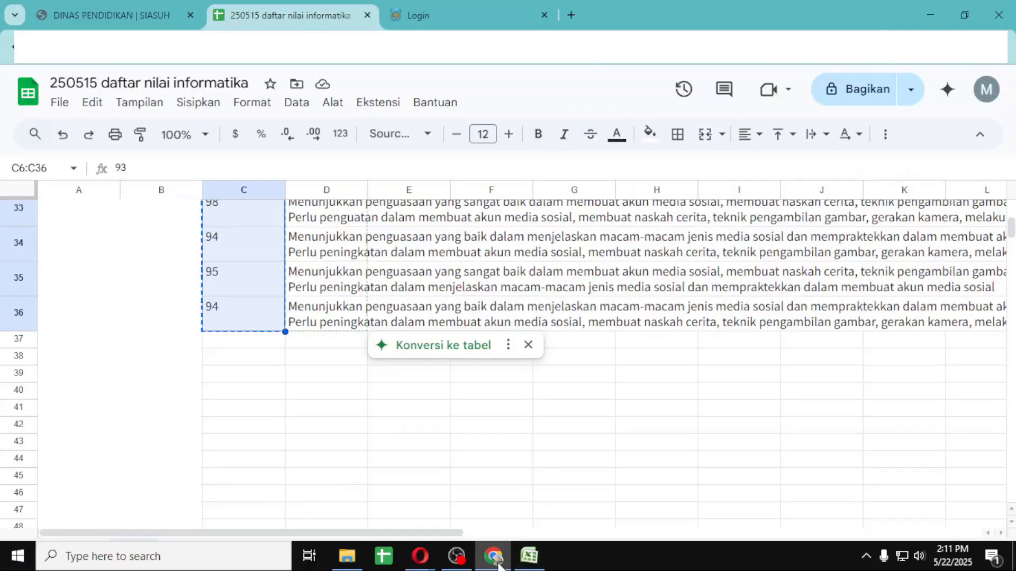
pyautogui.click(440, 17)
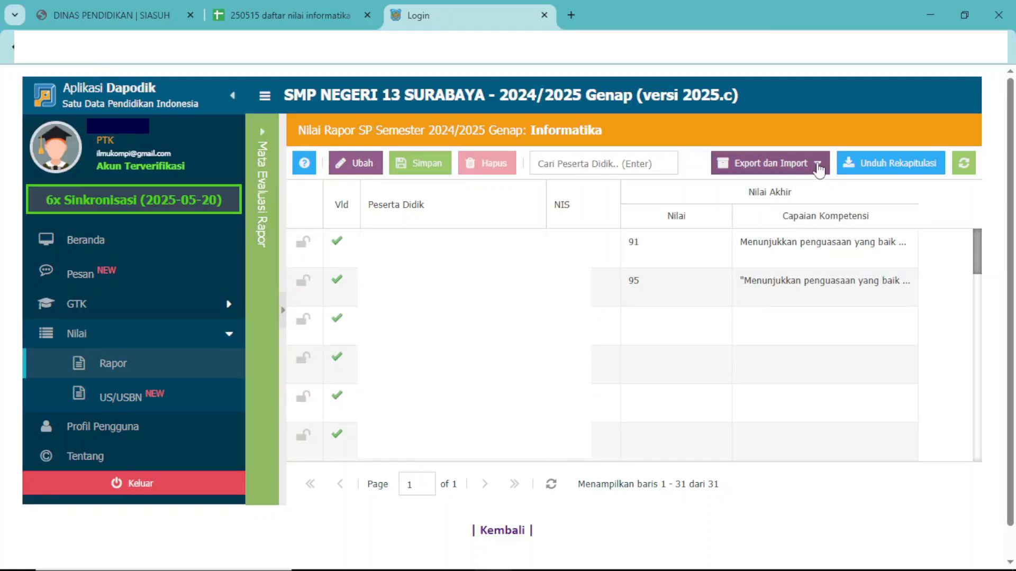
pyautogui.click(818, 165)
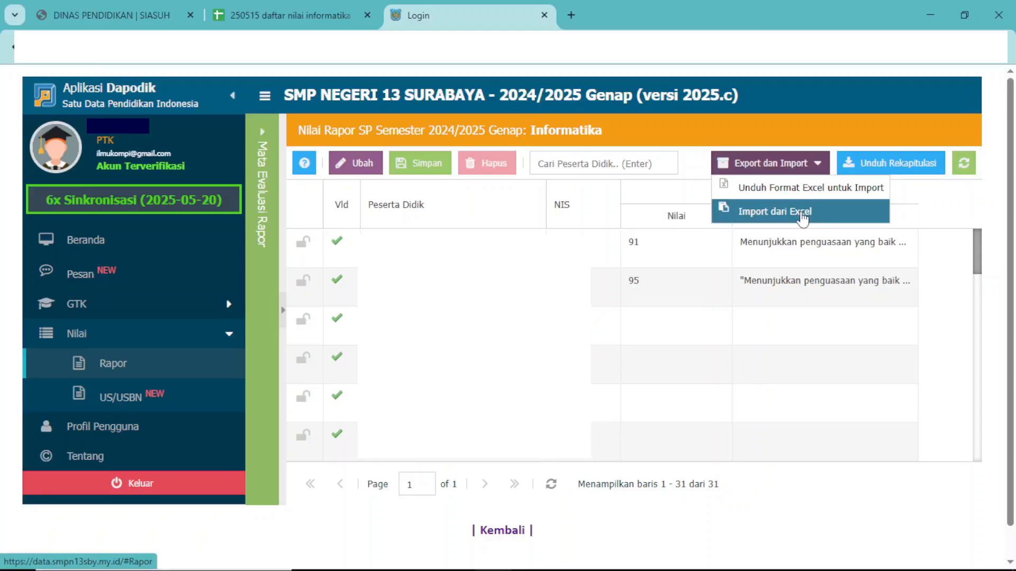
pyautogui.click(799, 216)
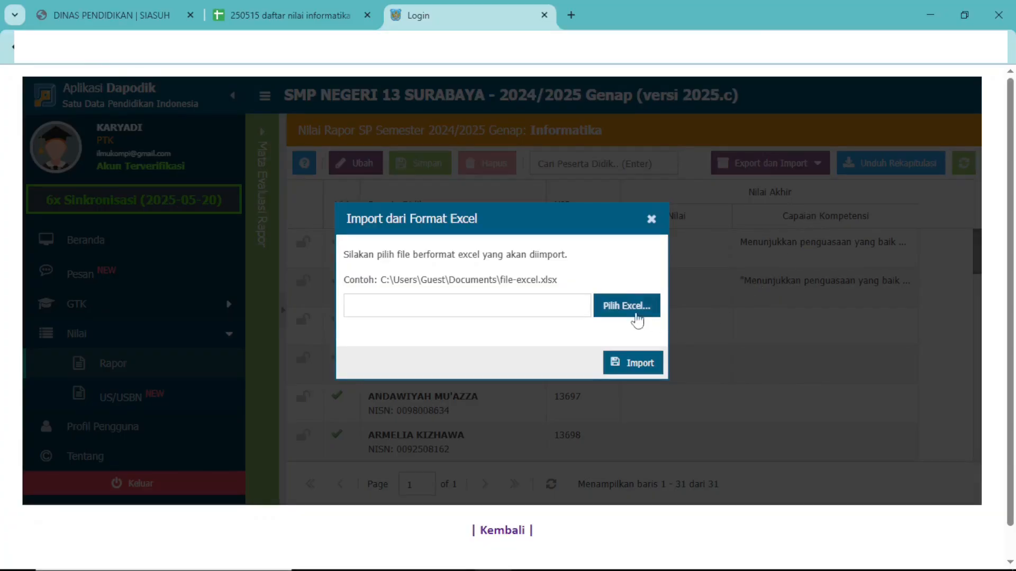
# Choose format-nilai-rapor-20242-9A-Informatika (2).xlsx from Downloads as the import file and import its grades into Dapodik.
pyautogui.click(628, 311)
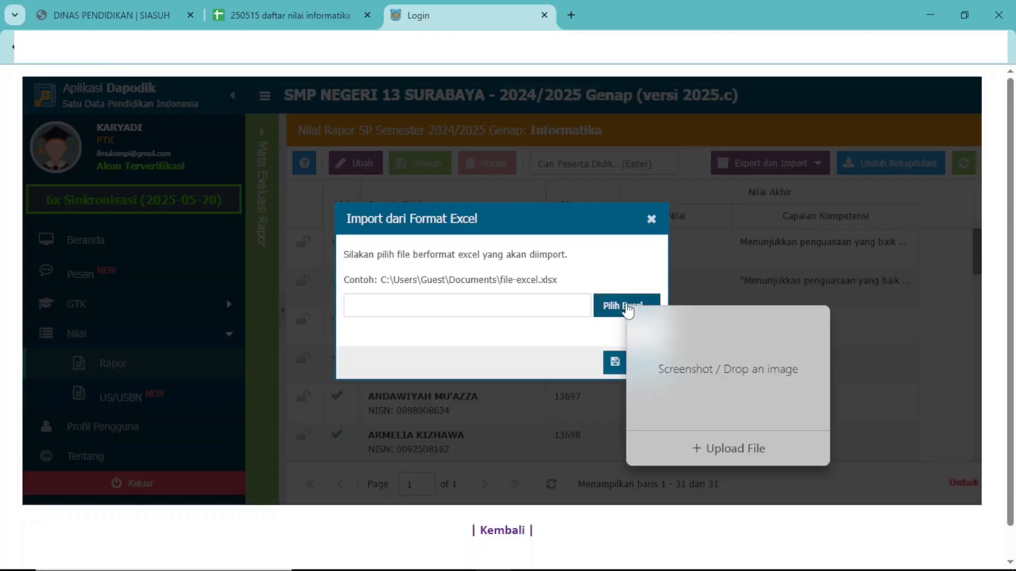
pyautogui.click(713, 448)
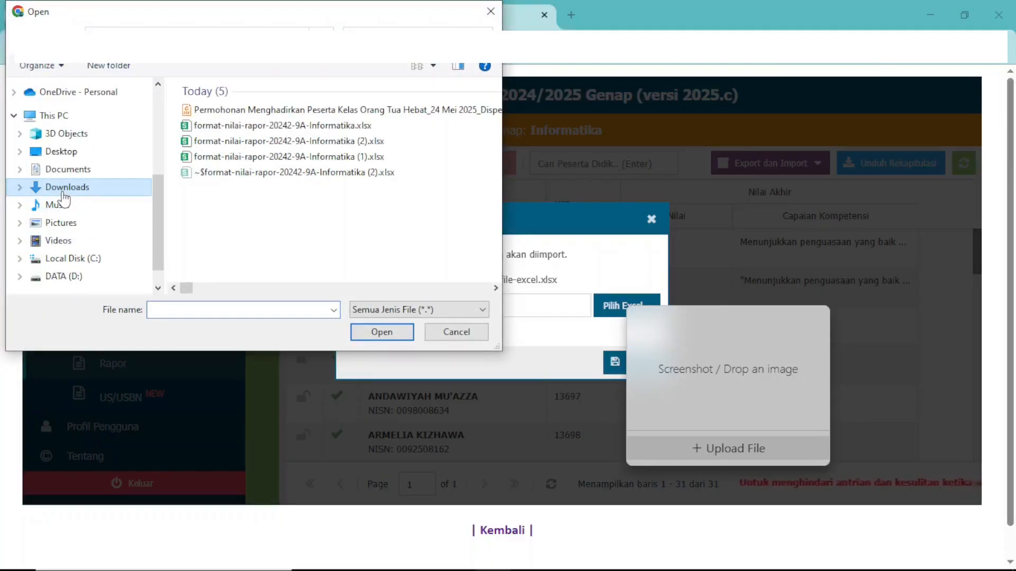
pyautogui.click(345, 145)
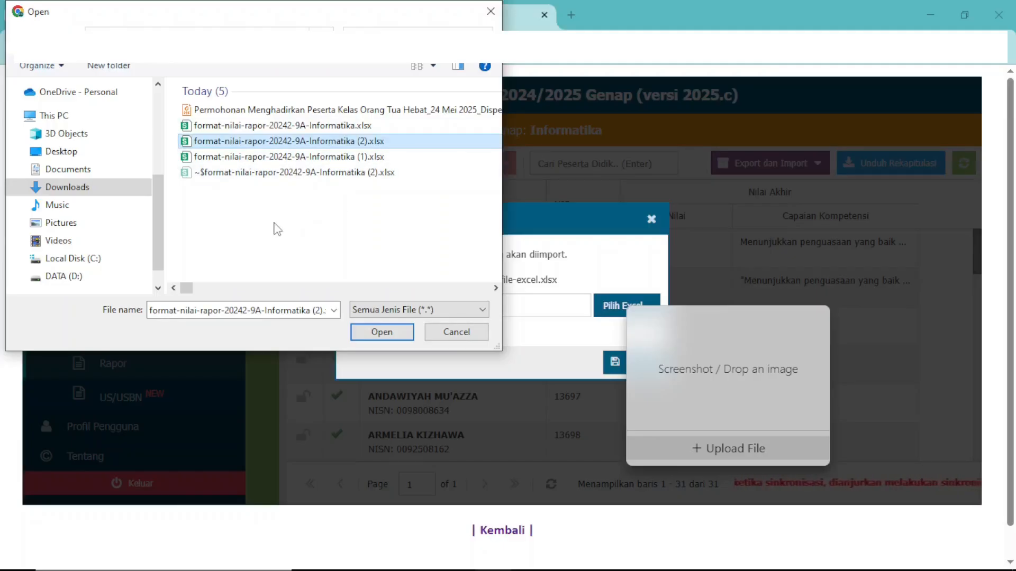
pyautogui.click(384, 333)
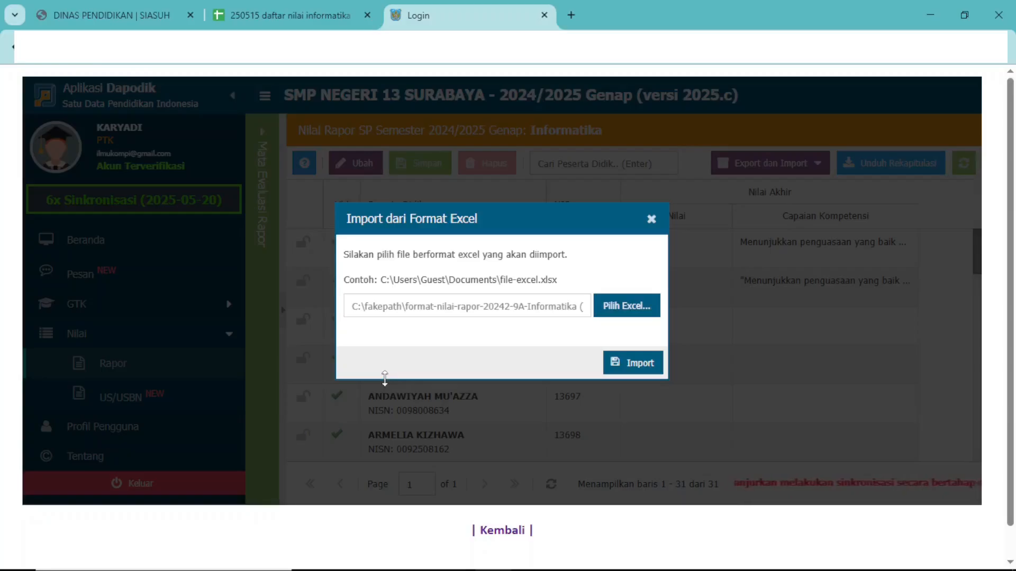
pyautogui.click(638, 363)
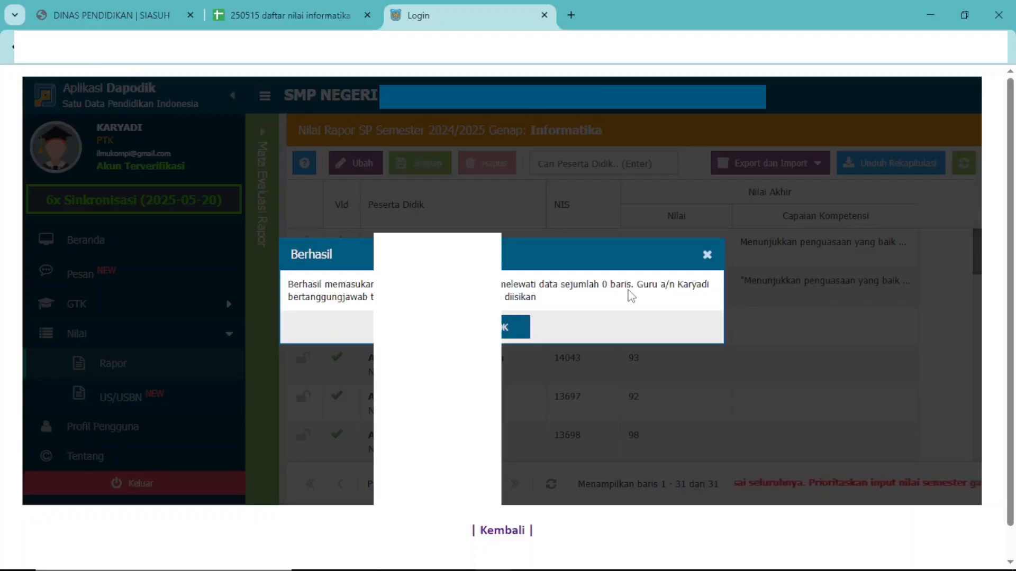
pyautogui.click(500, 327)
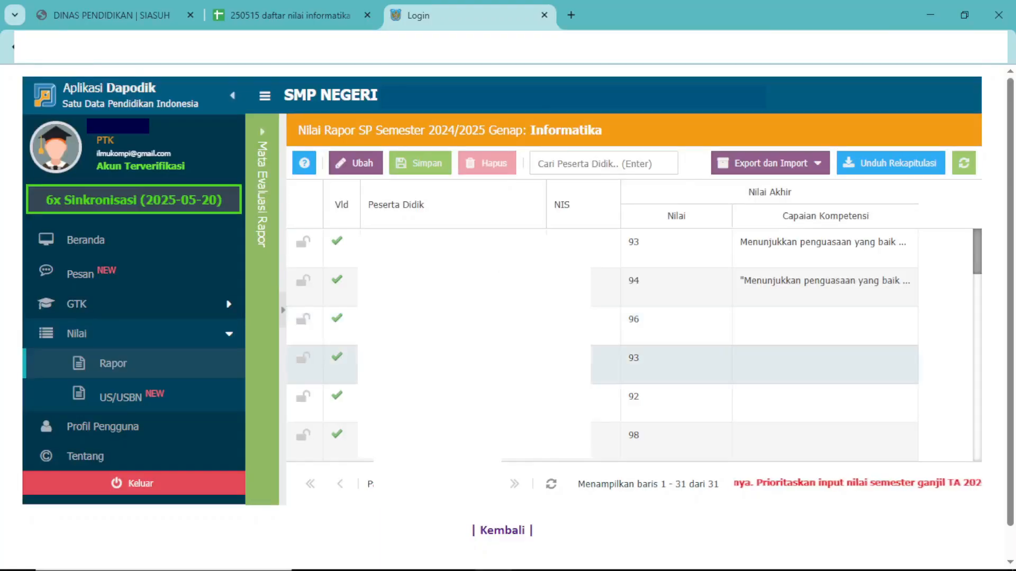
# Review the imported Informatika grades in Dapodik's Nilai column from the first student to the last.
pyautogui.scroll(-5, 677, 275)
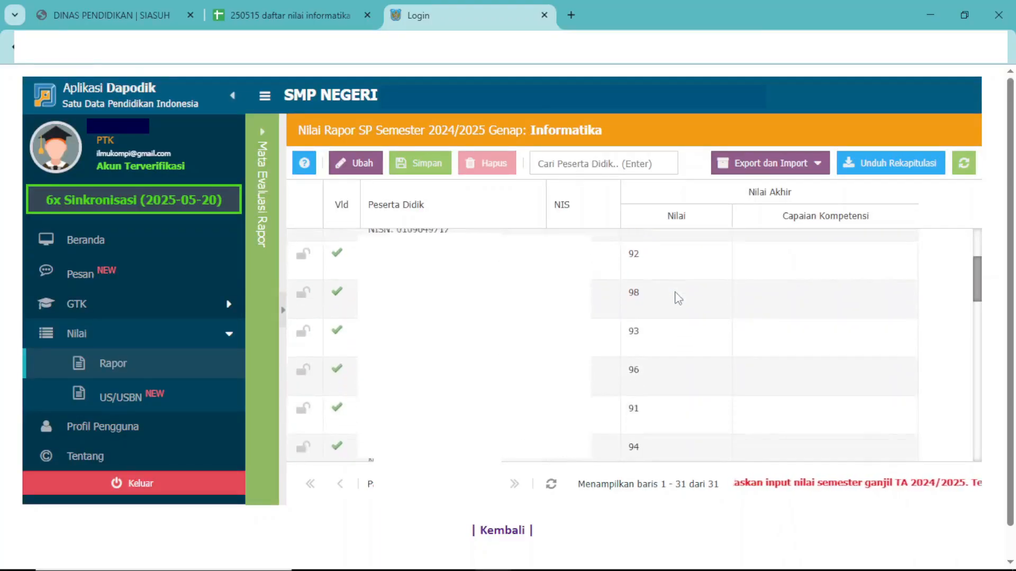
pyautogui.scroll(-8, 678, 299)
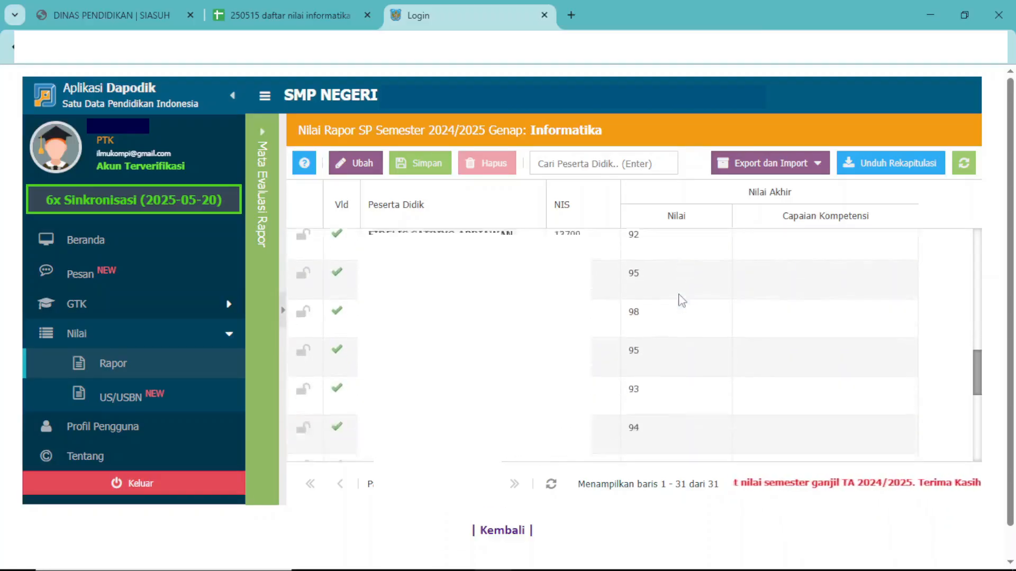
pyautogui.scroll(-2, 684, 300)
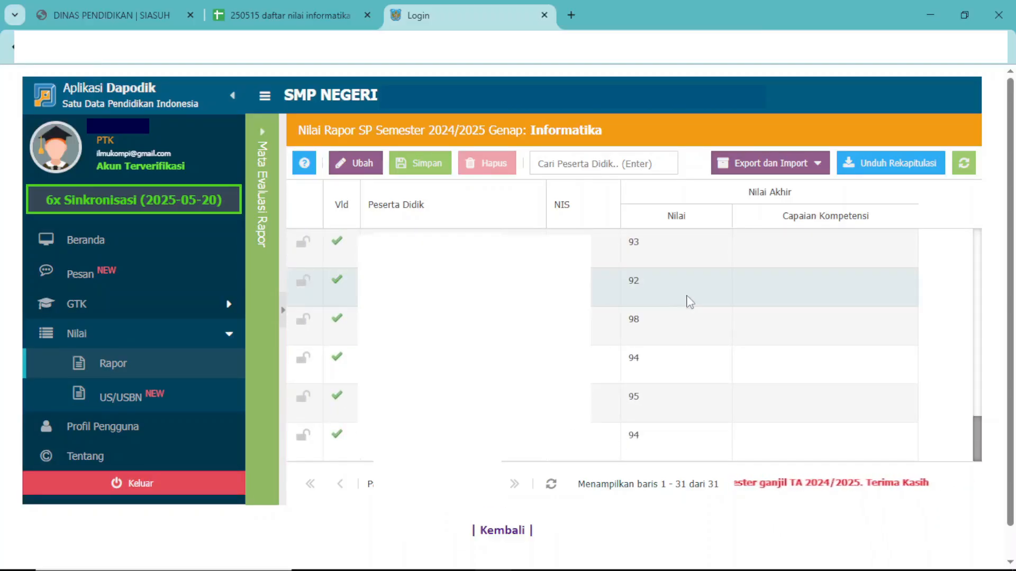
pyautogui.scroll(13, 698, 340)
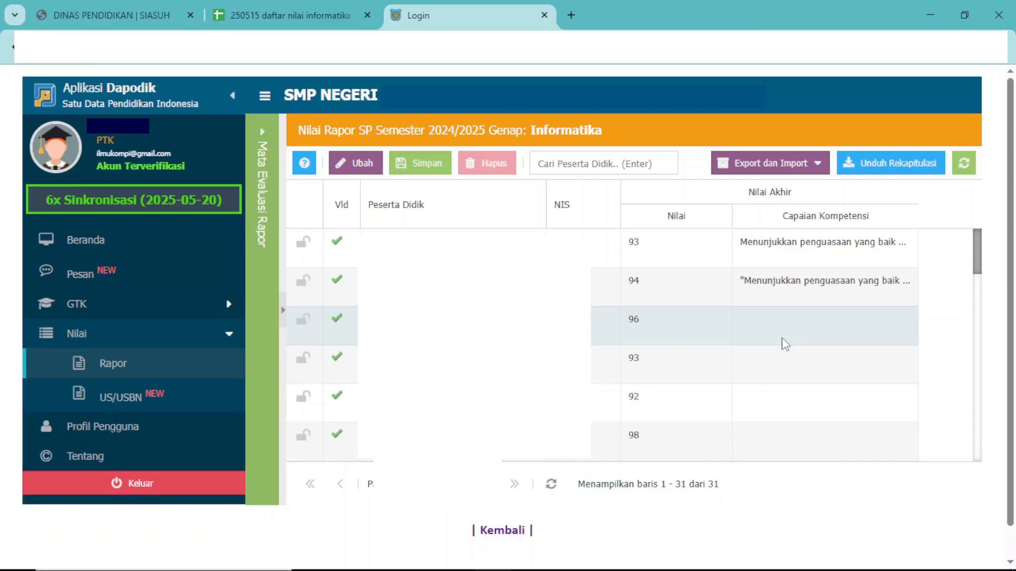
# Switch to the 250515 daftar nilai informatika spreadsheet and select the Capaian Kompetensi description in cell D8 of sheet 9a.
pyautogui.click(267, 15)
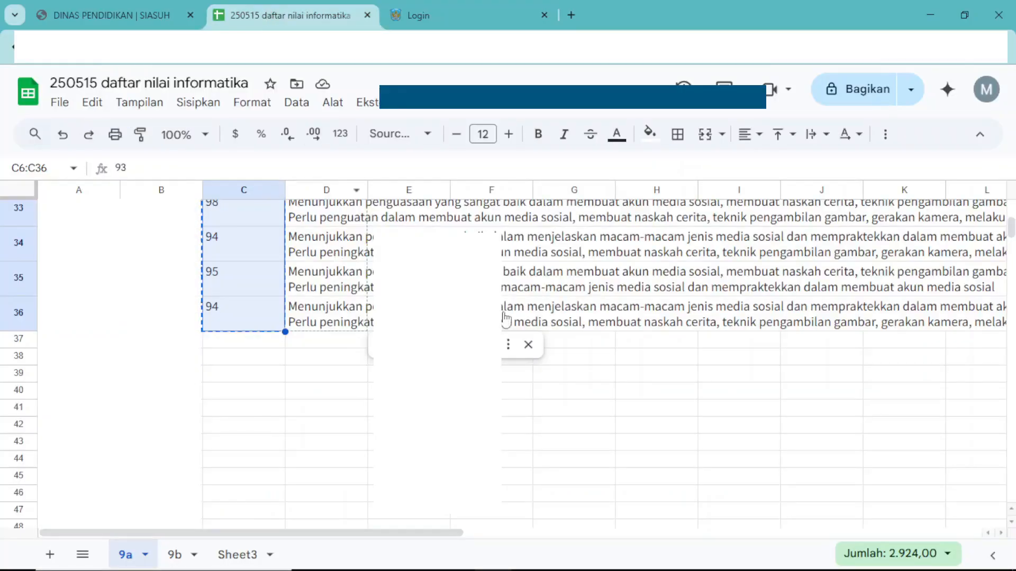
pyautogui.scroll(10, 505, 318)
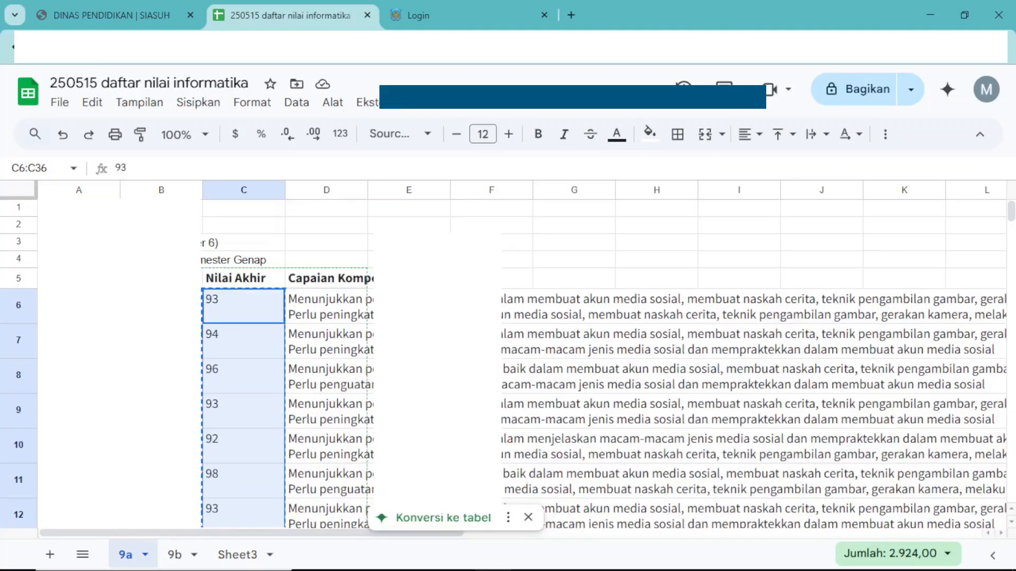
pyautogui.click(312, 386)
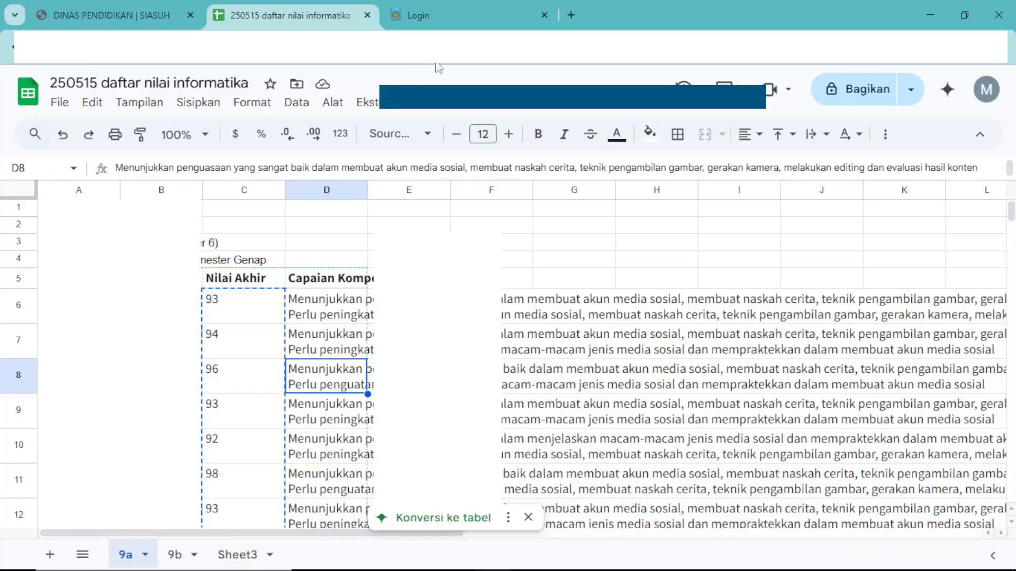
# Return to Dapodik, open the third and fourth students' Capaian Kompetensi cells, and examine that column for the remaining students.
pyautogui.click(446, 7)
pyautogui.click(795, 326)
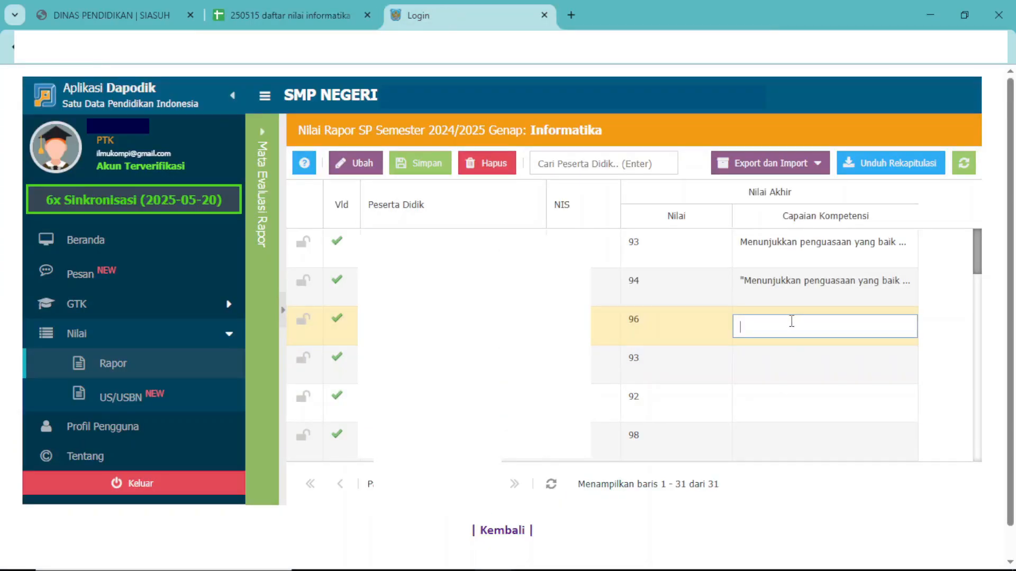
pyautogui.click(762, 355)
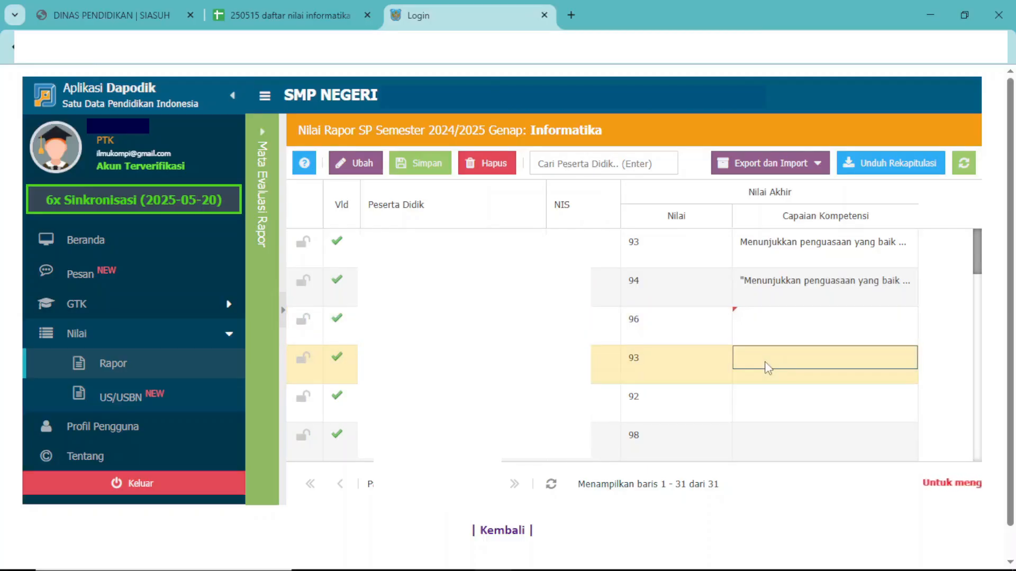
pyautogui.scroll(-5, 767, 420)
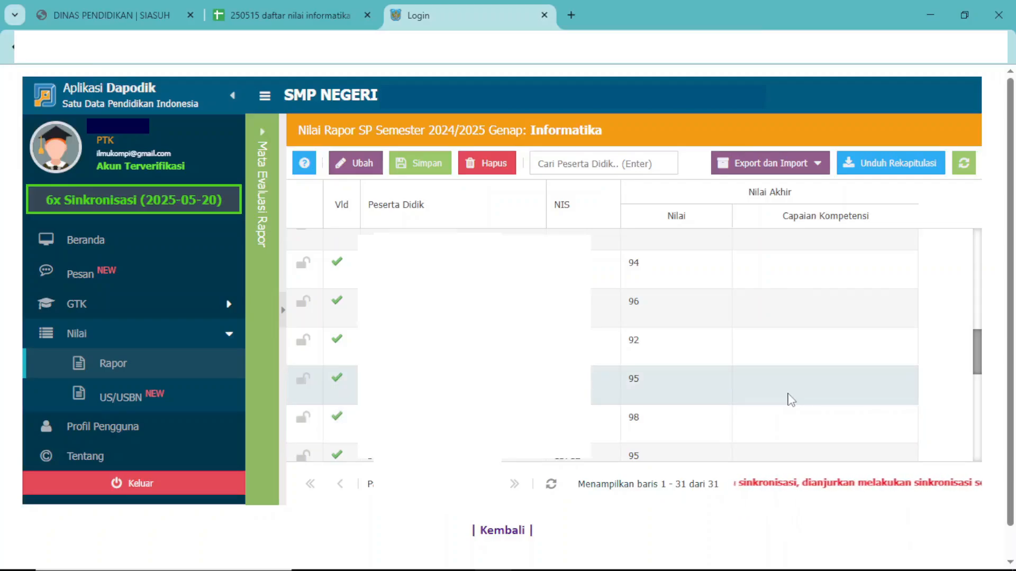
pyautogui.scroll(-4, 788, 399)
pyautogui.scroll(-3, 791, 400)
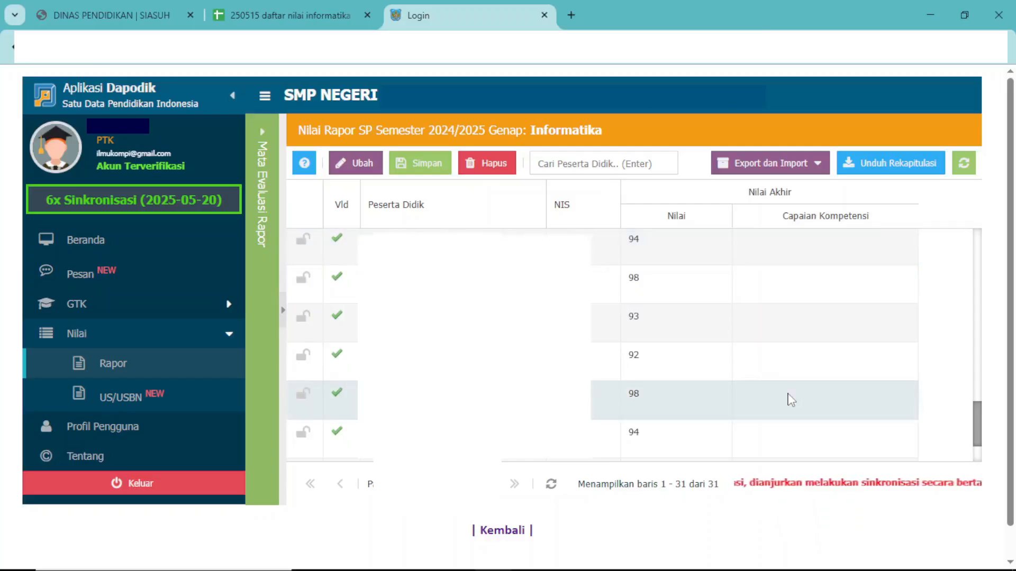